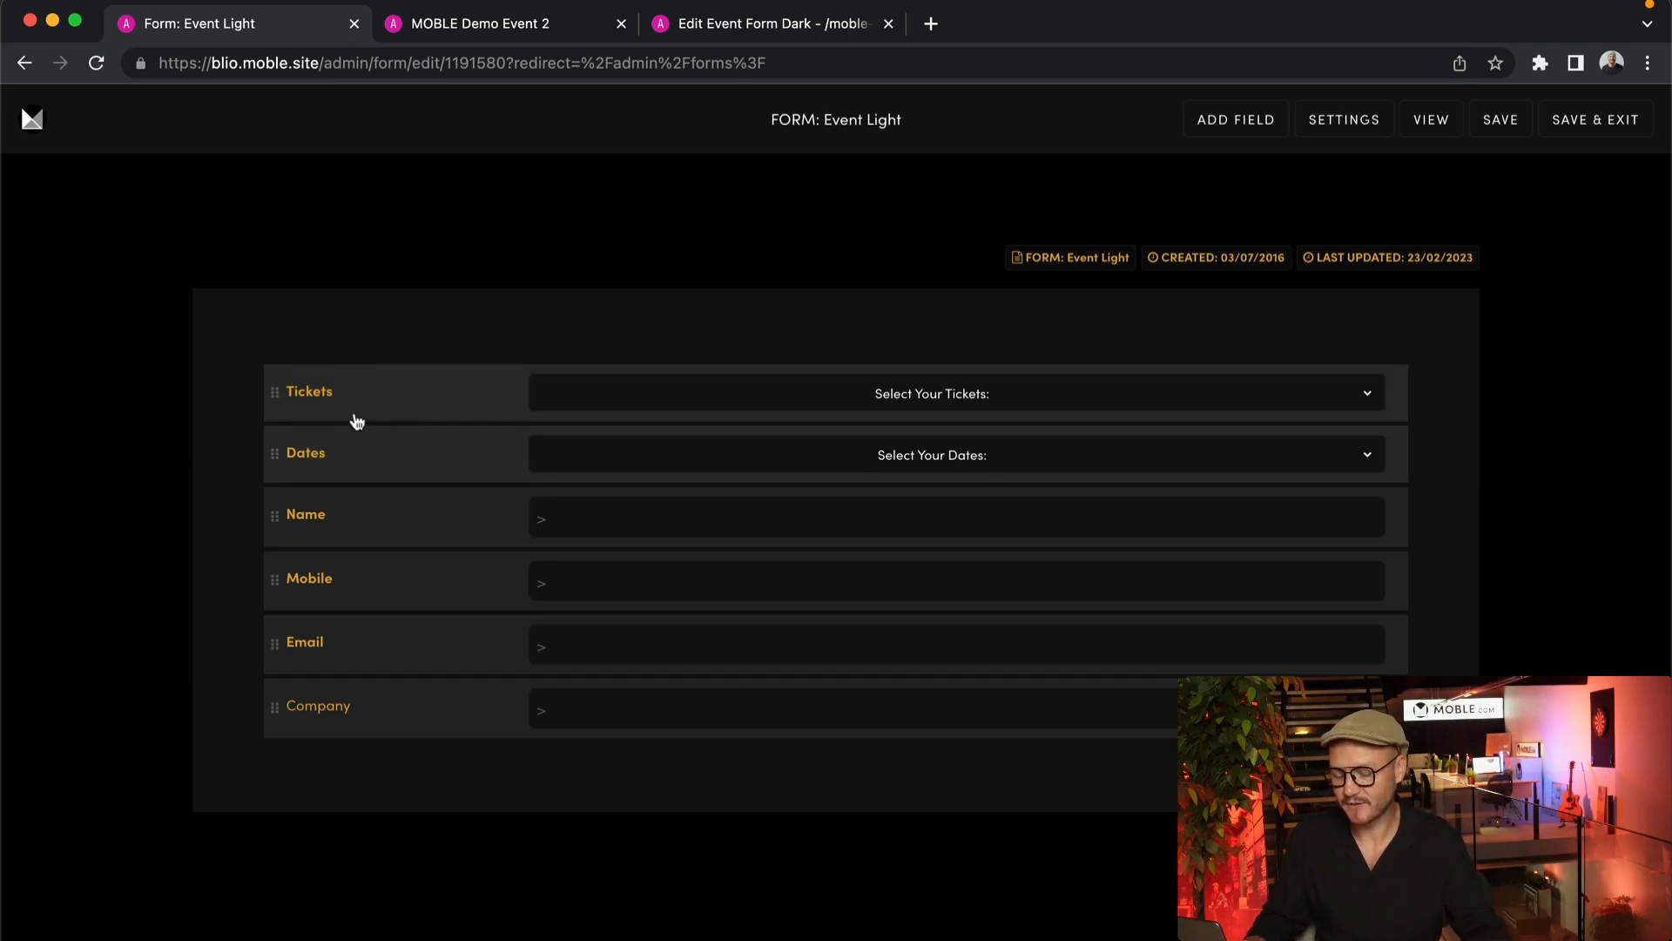
Review the field settings of the Tickets and Name fields, closing each without changes
click(755, 394)
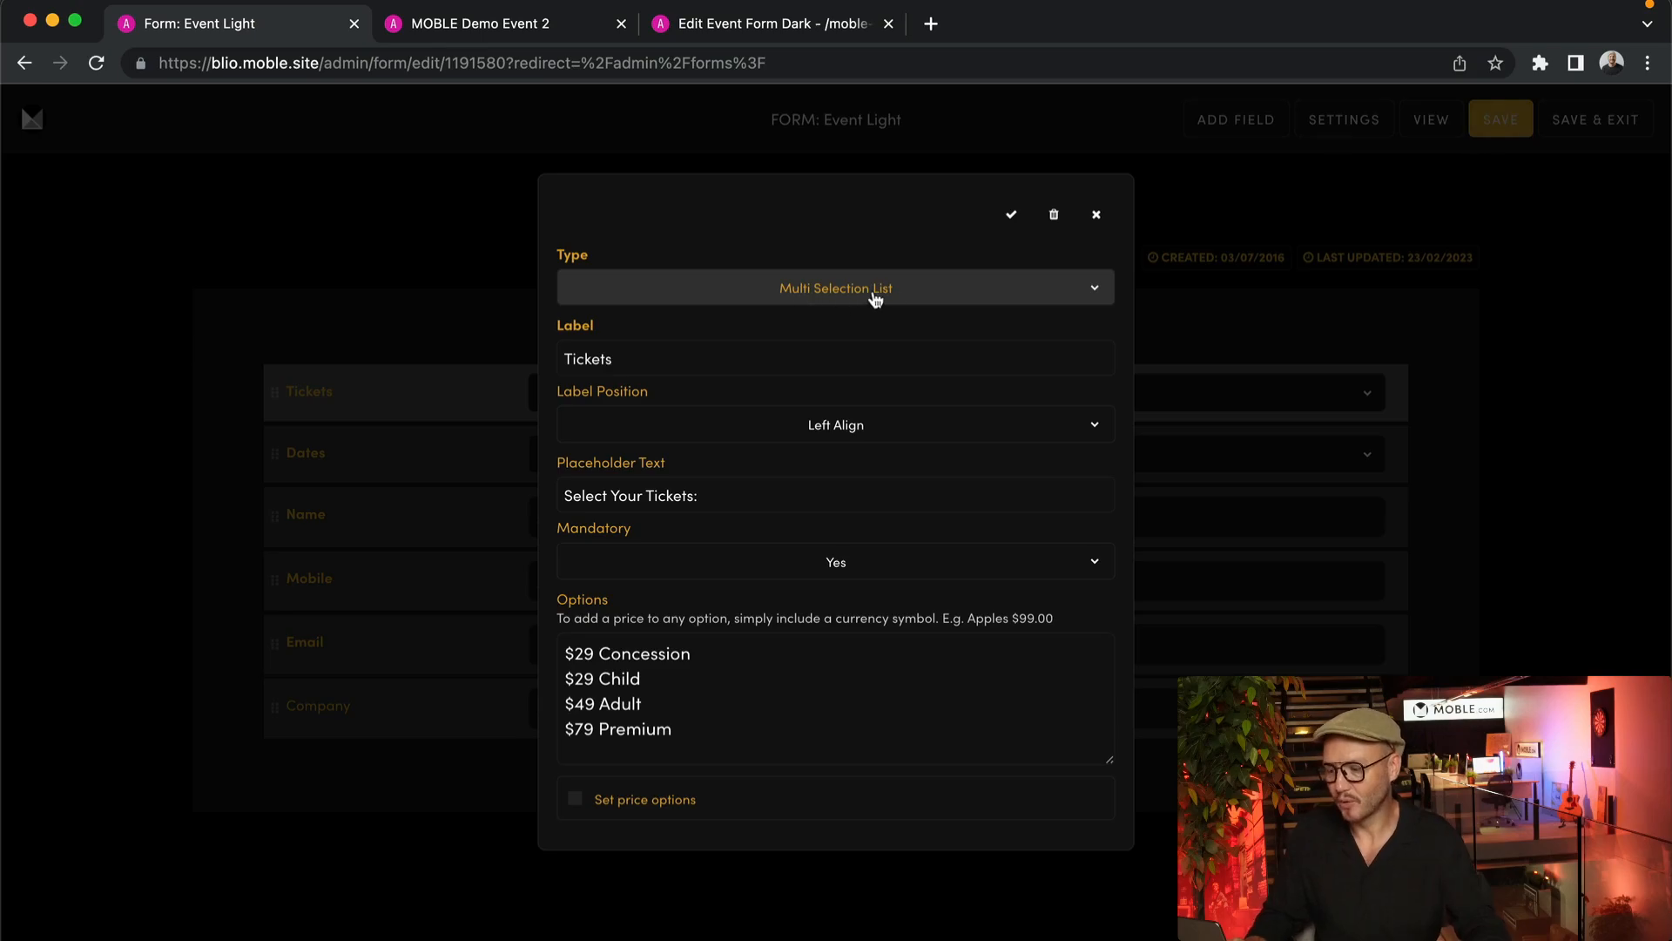
click(1098, 216)
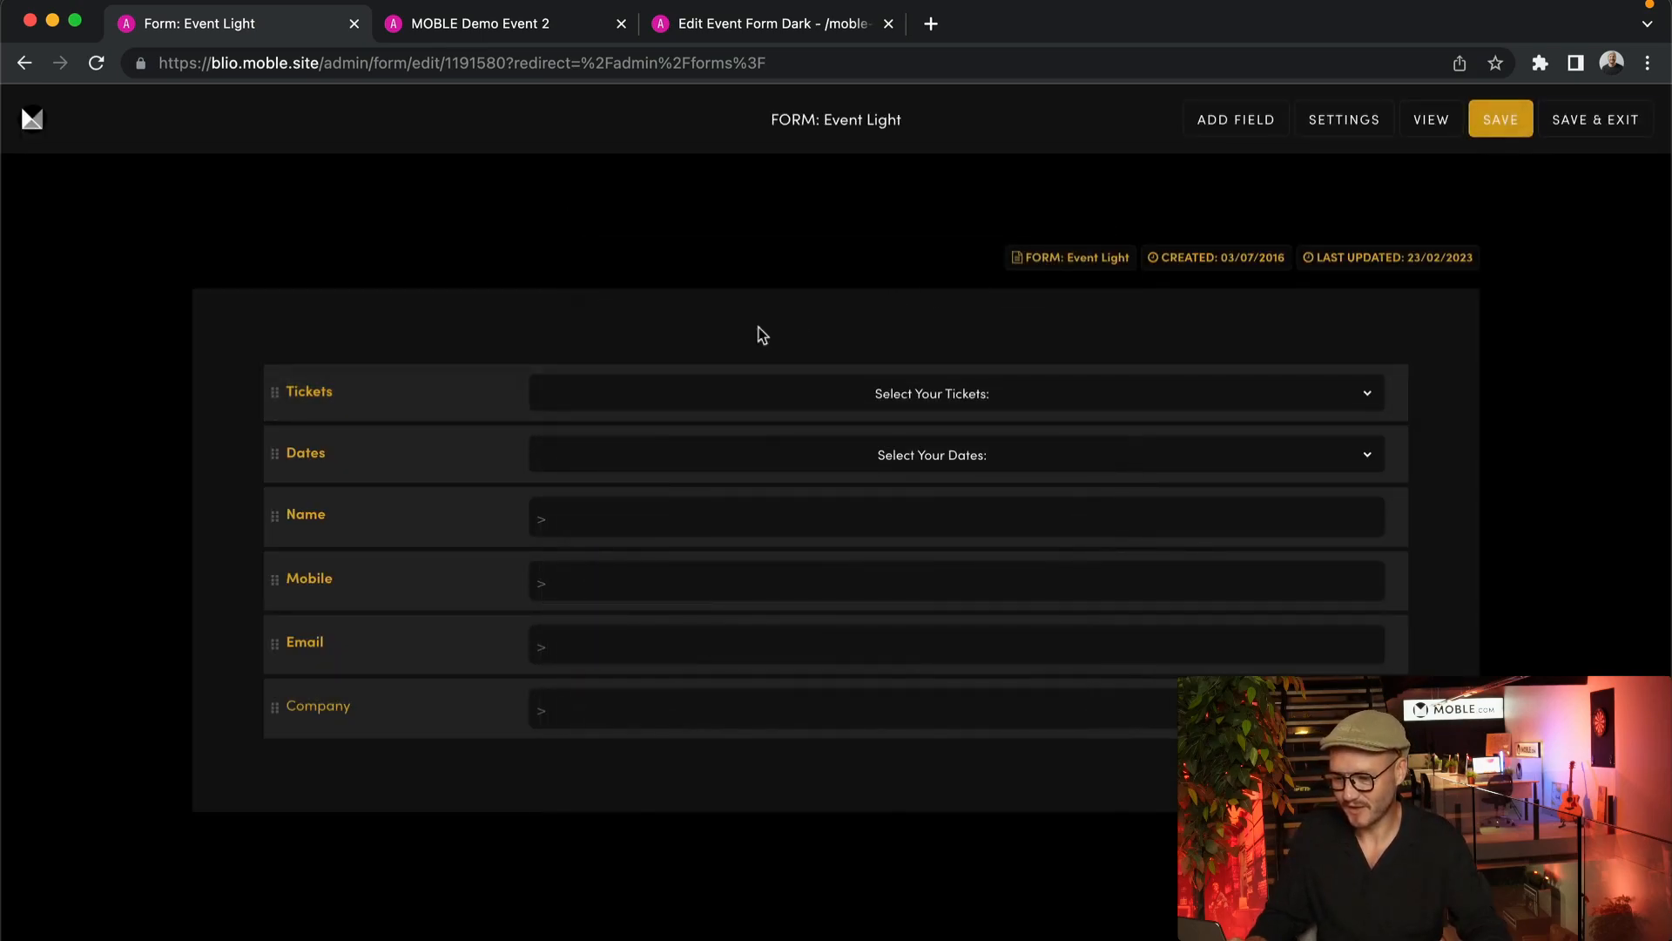
click(377, 504)
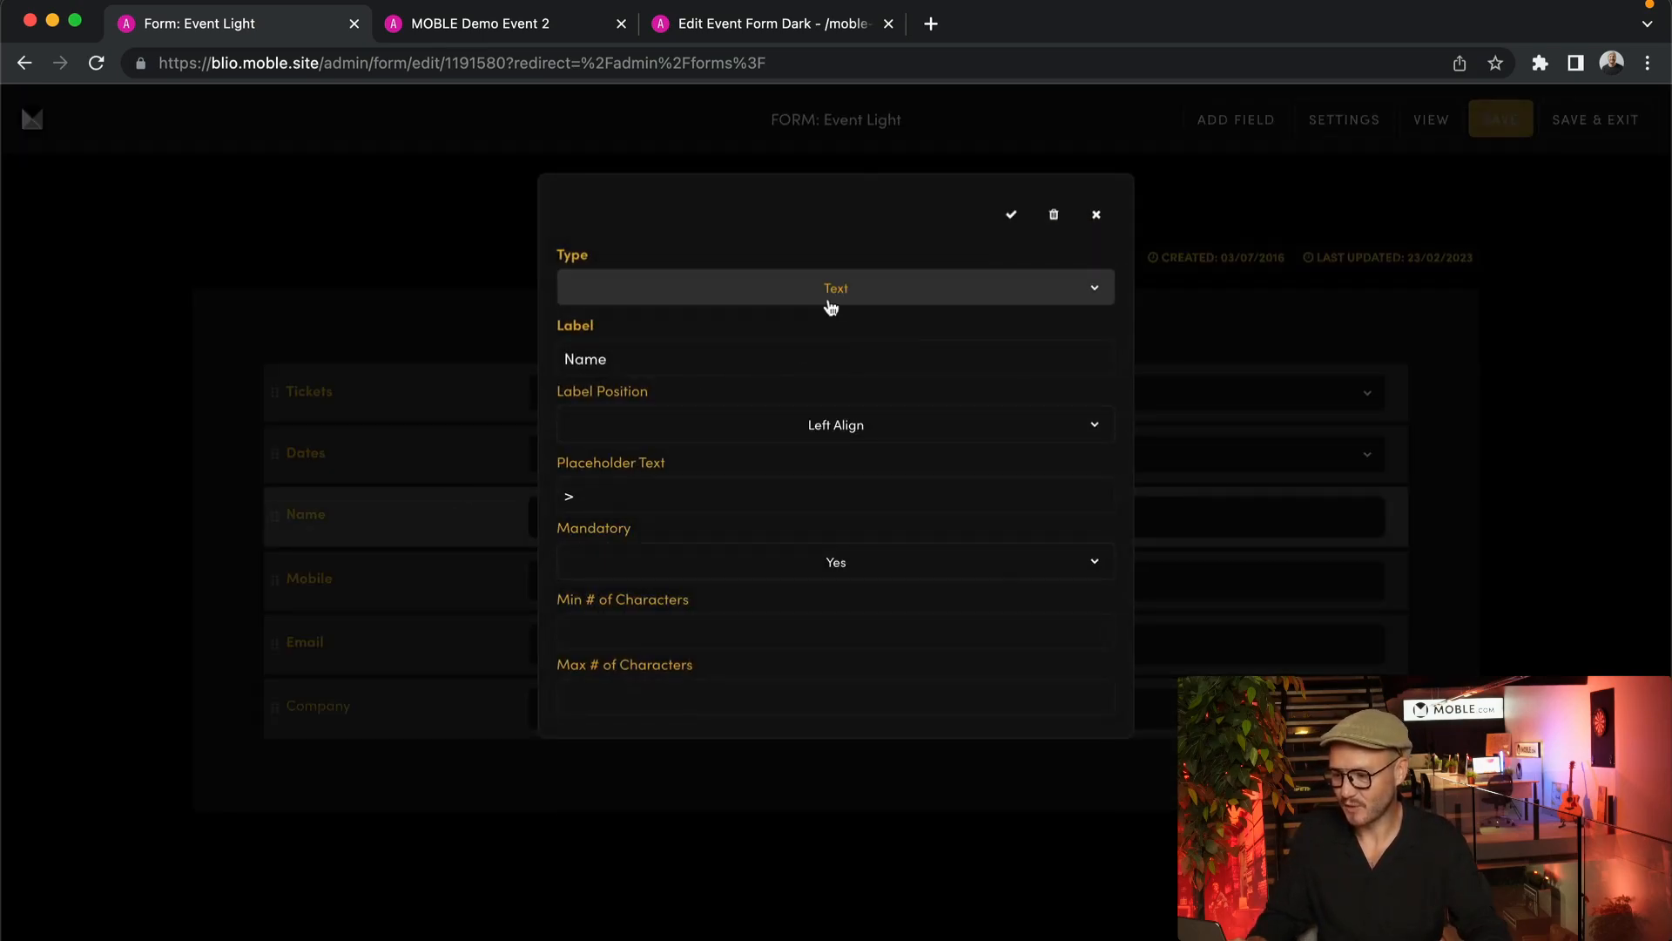
click(1096, 215)
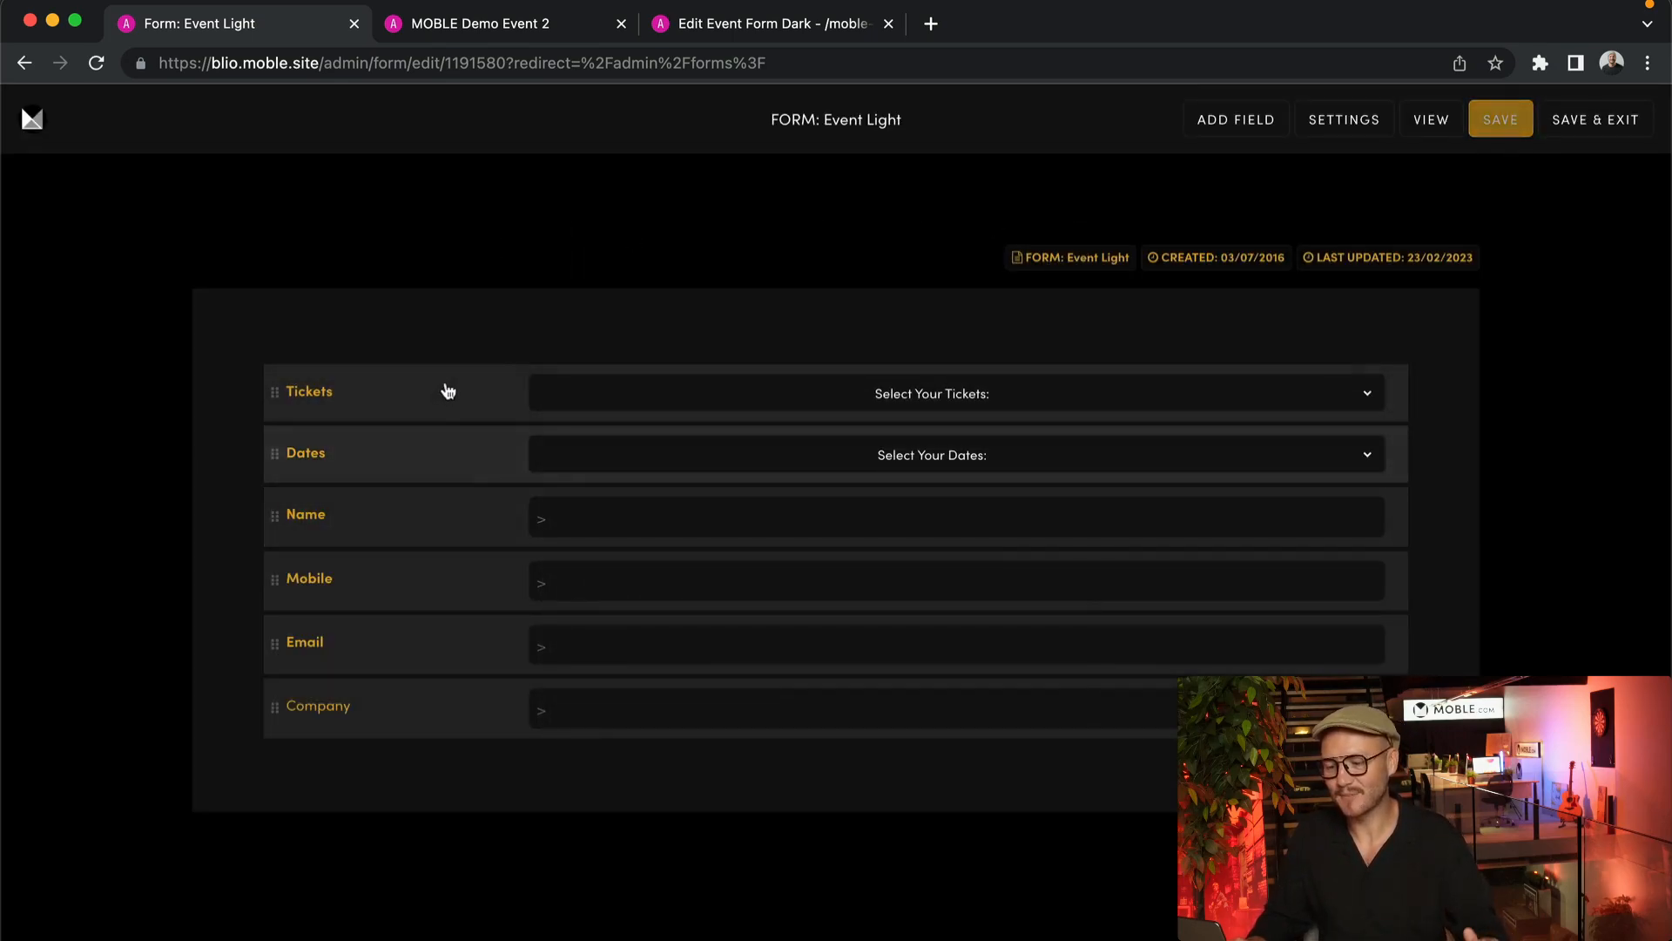
Examine the field types available for the Tickets field and close its settings without changes
click(497, 392)
click(797, 301)
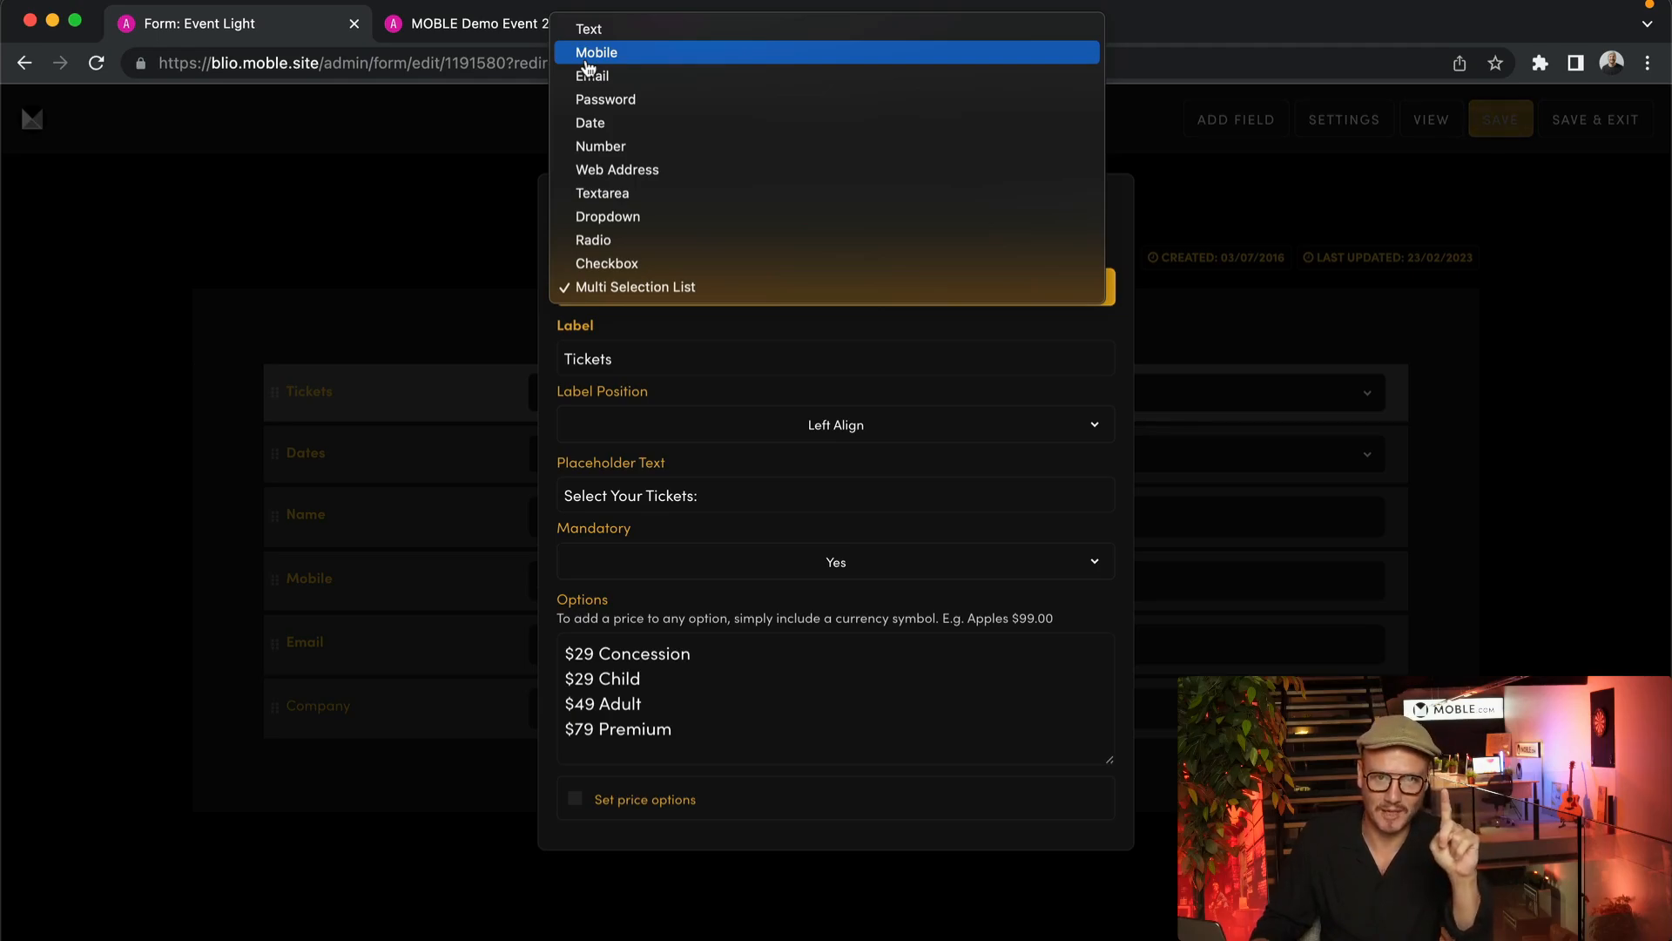
click(407, 239)
click(1096, 215)
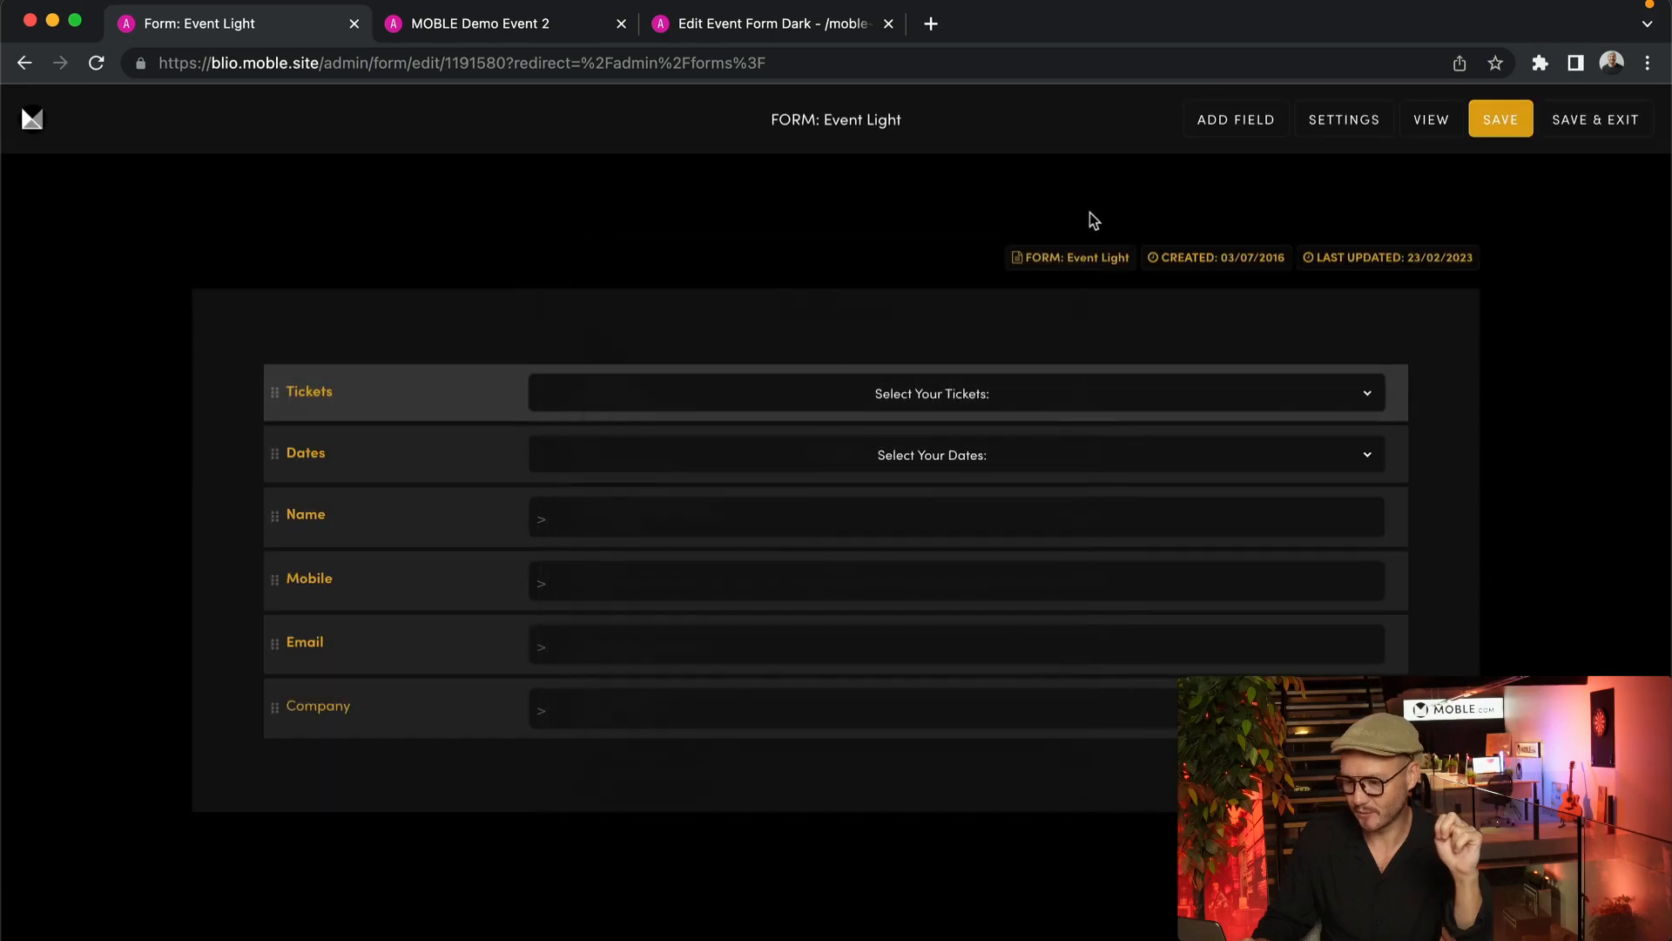
Review the Mobile field's type and label settings and close them without changes
click(599, 584)
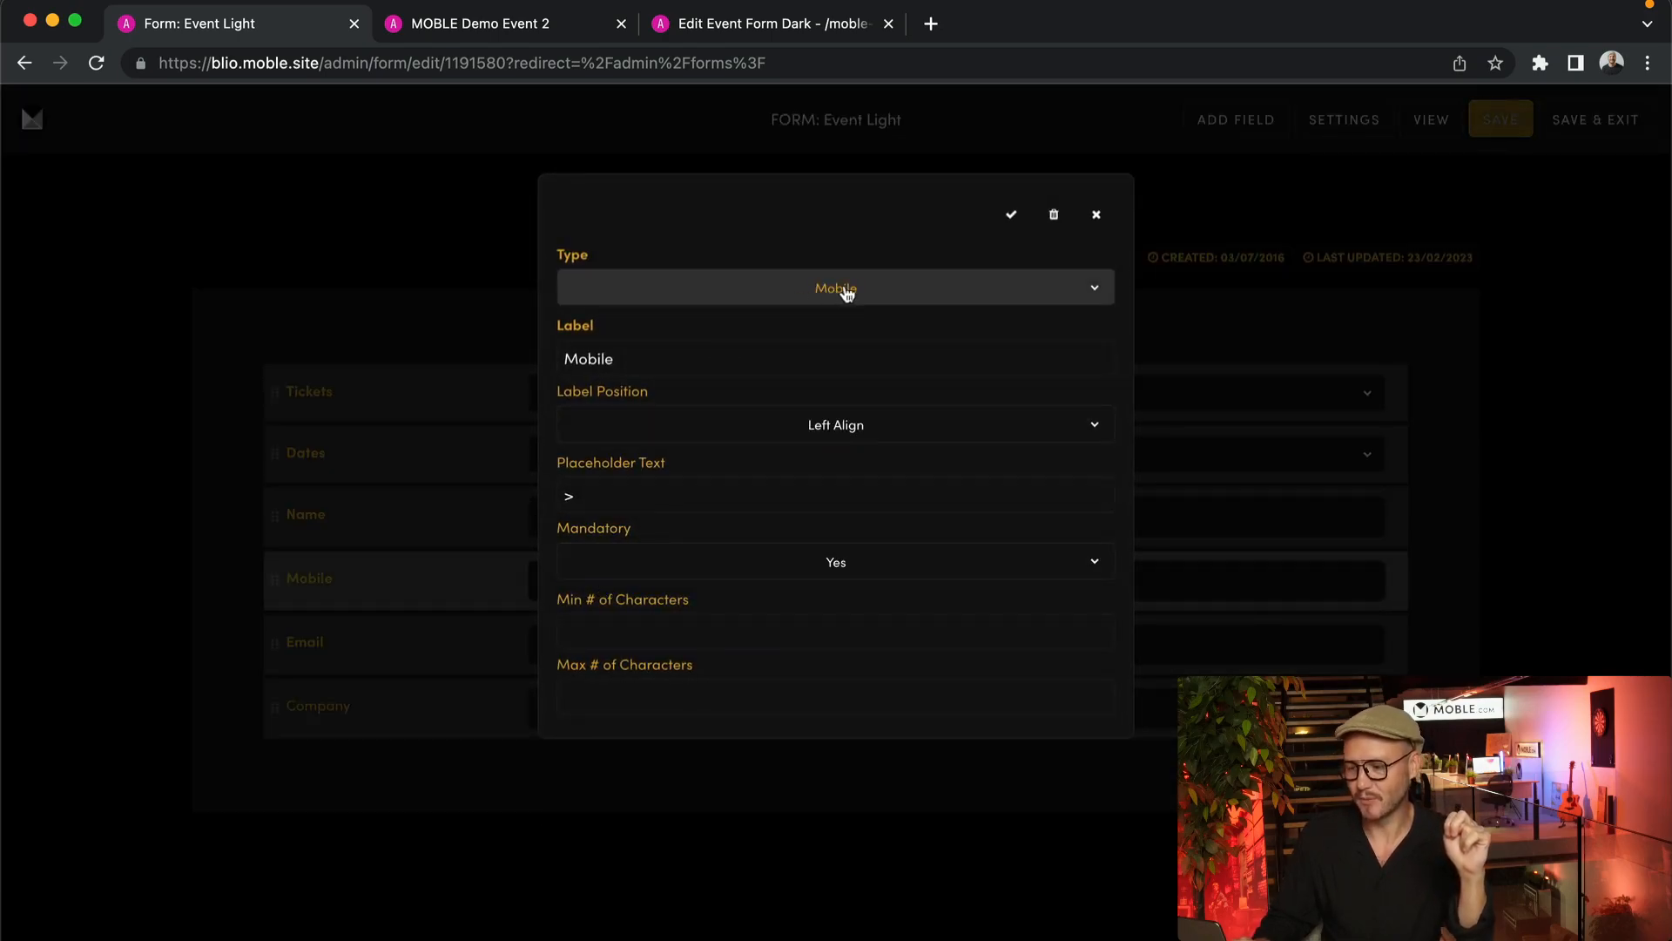
click(1097, 214)
click(295, 590)
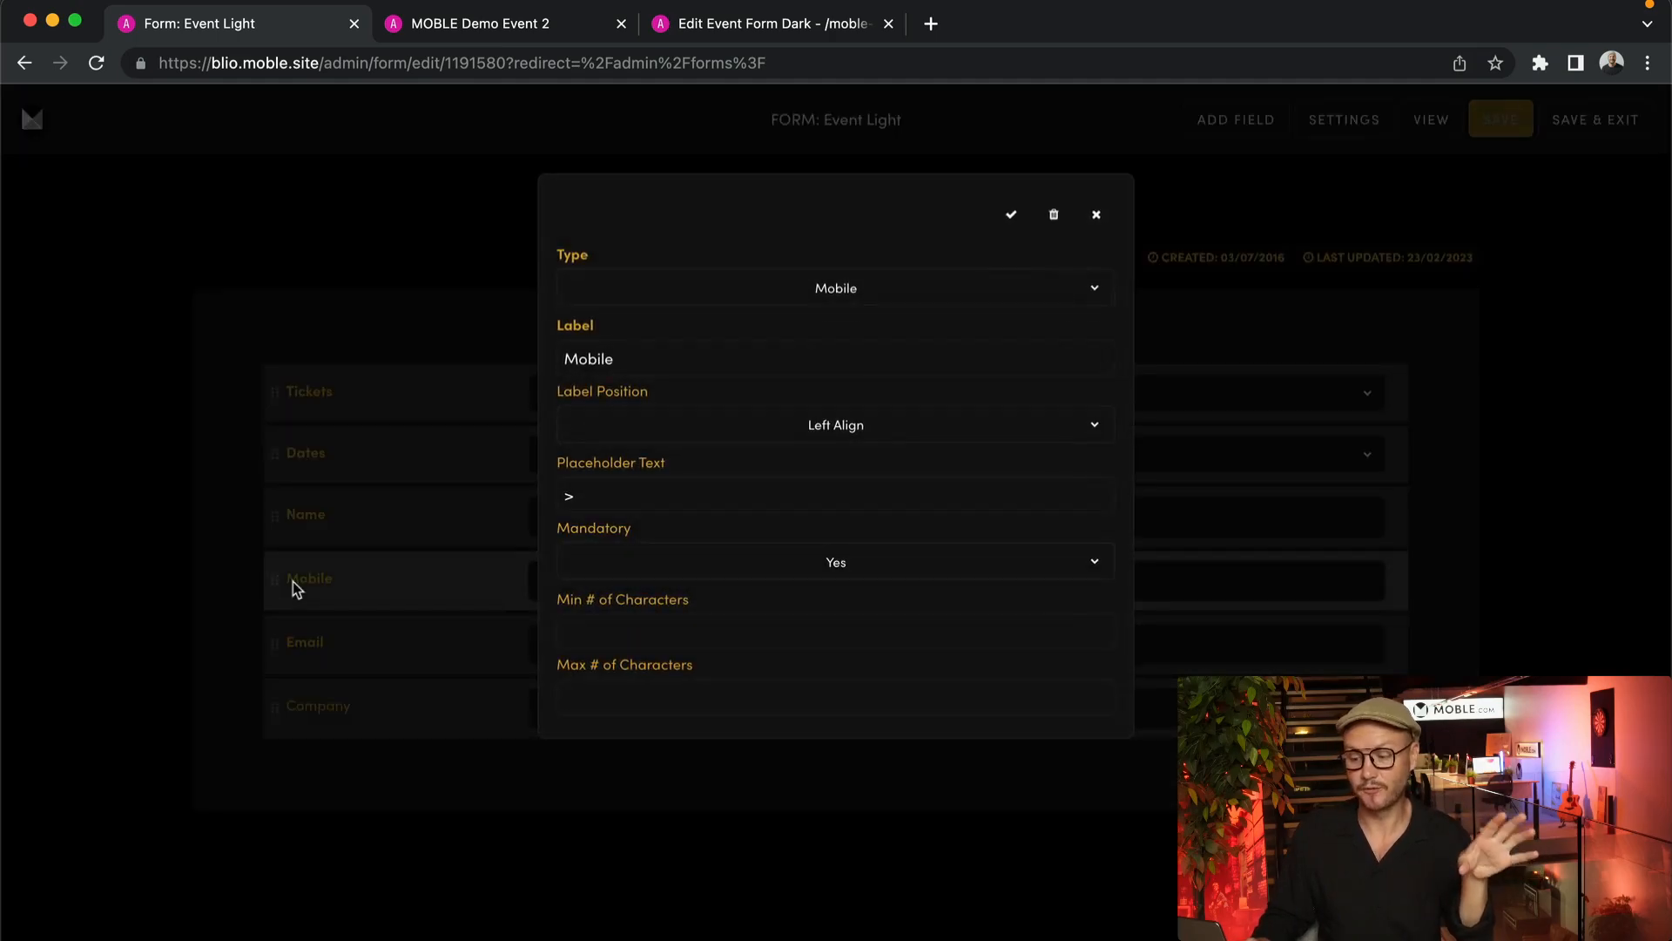
drag(652, 363, 495, 363)
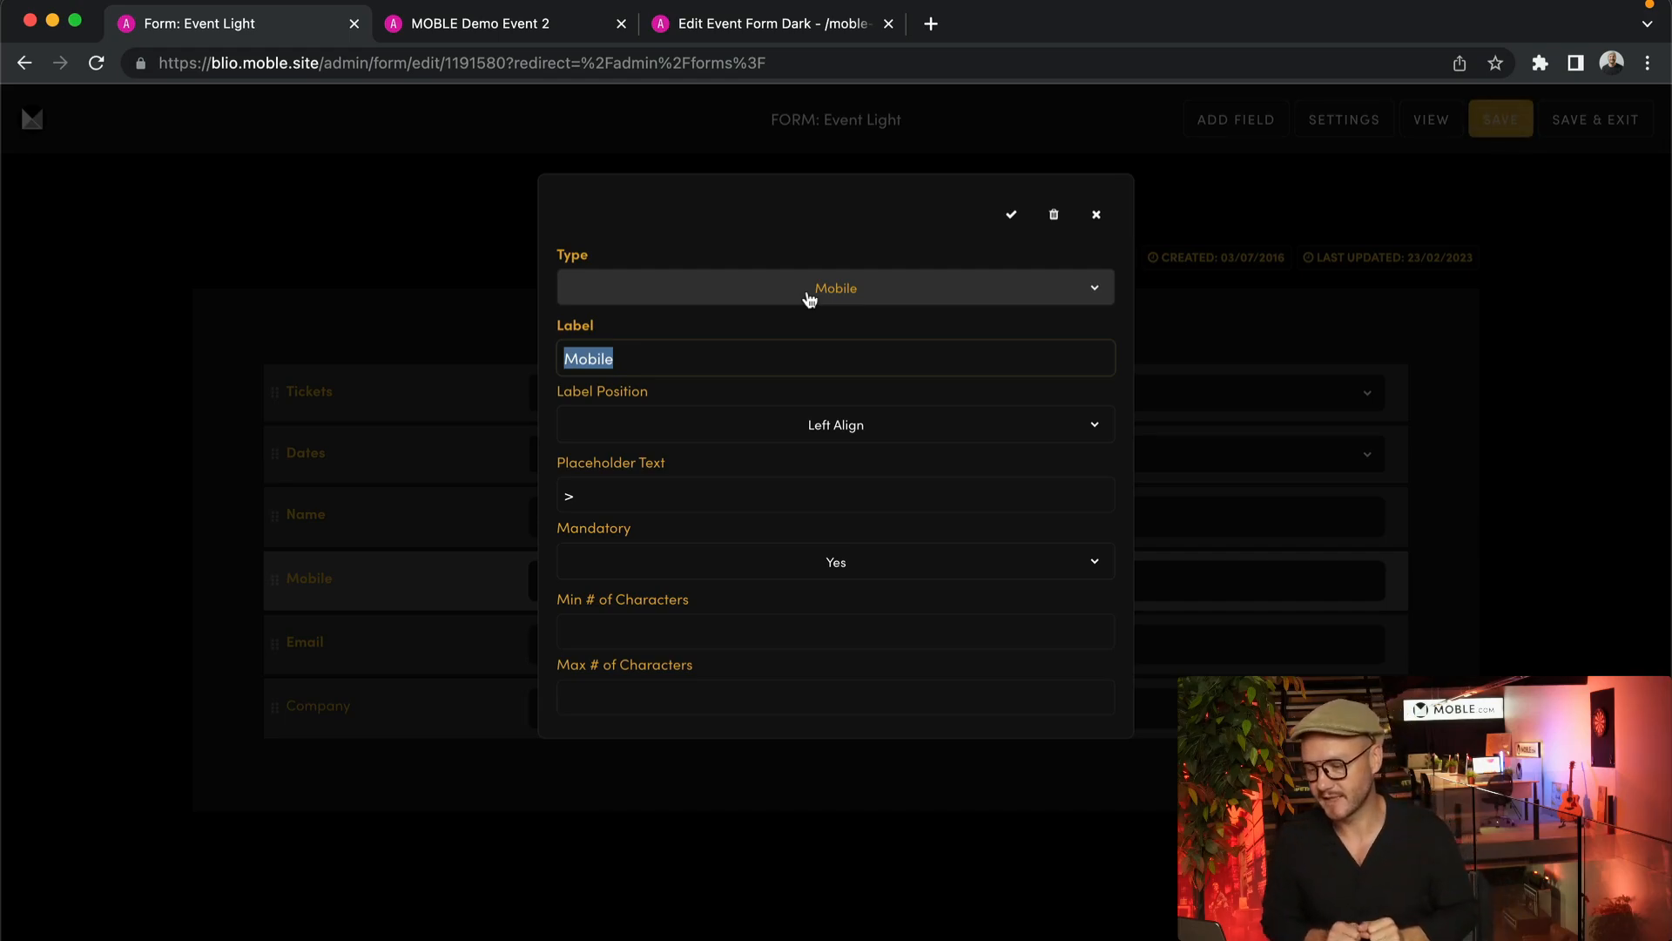
click(1096, 214)
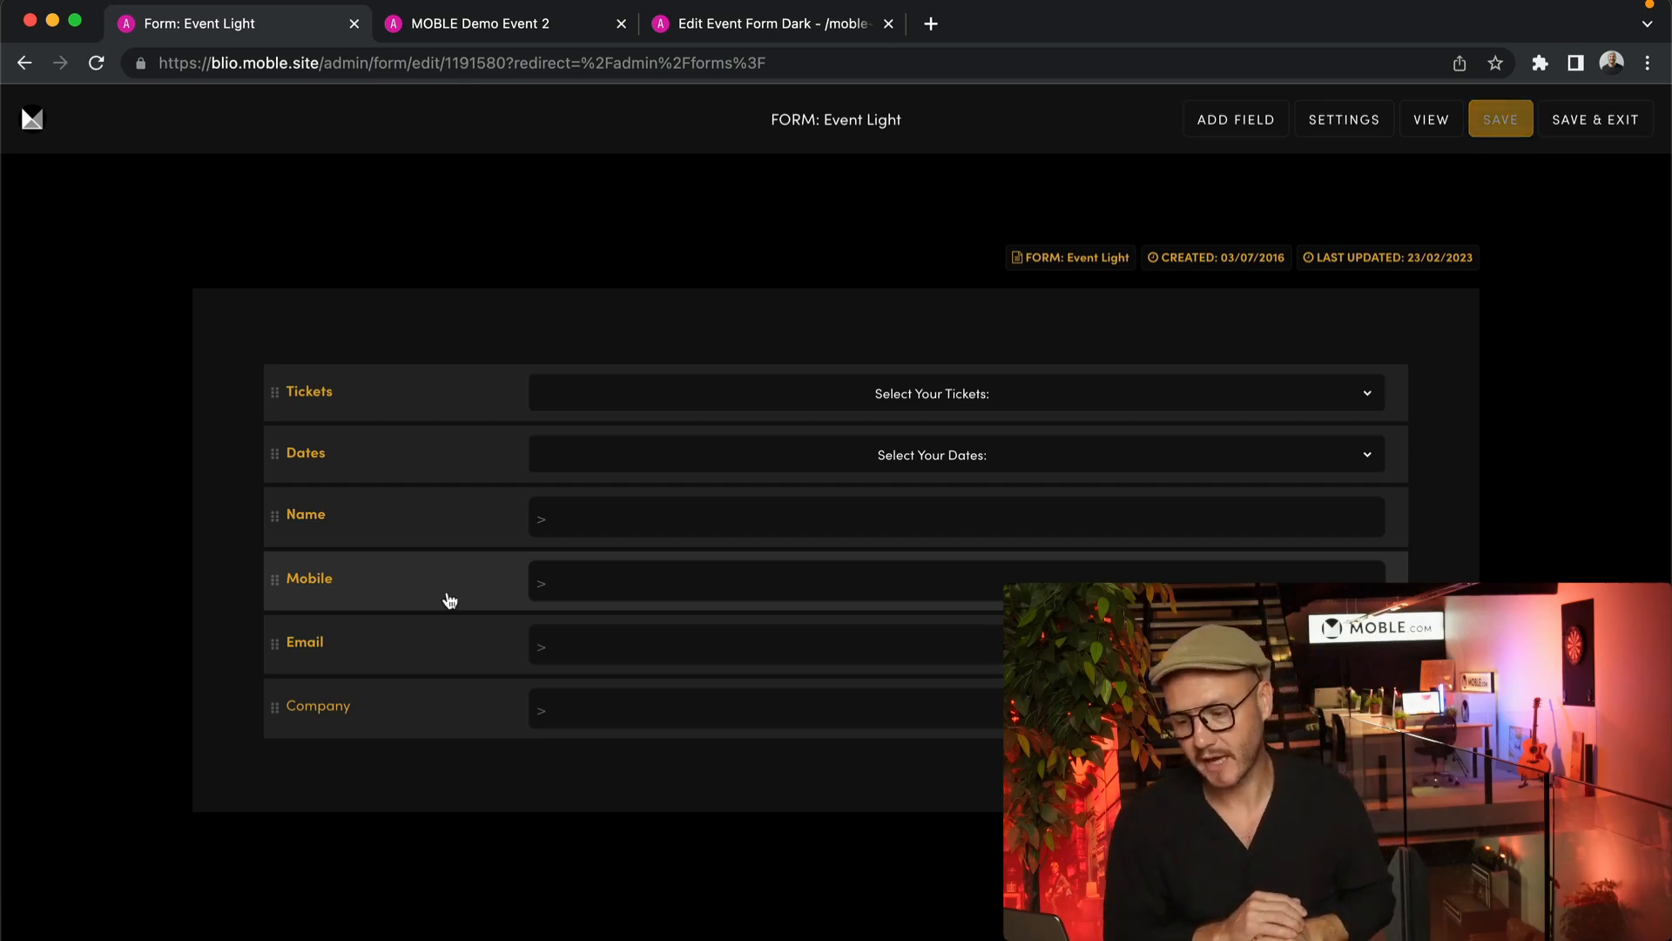
Add a non-mandatory Web Address field labelled "Website" to the form
click(1217, 127)
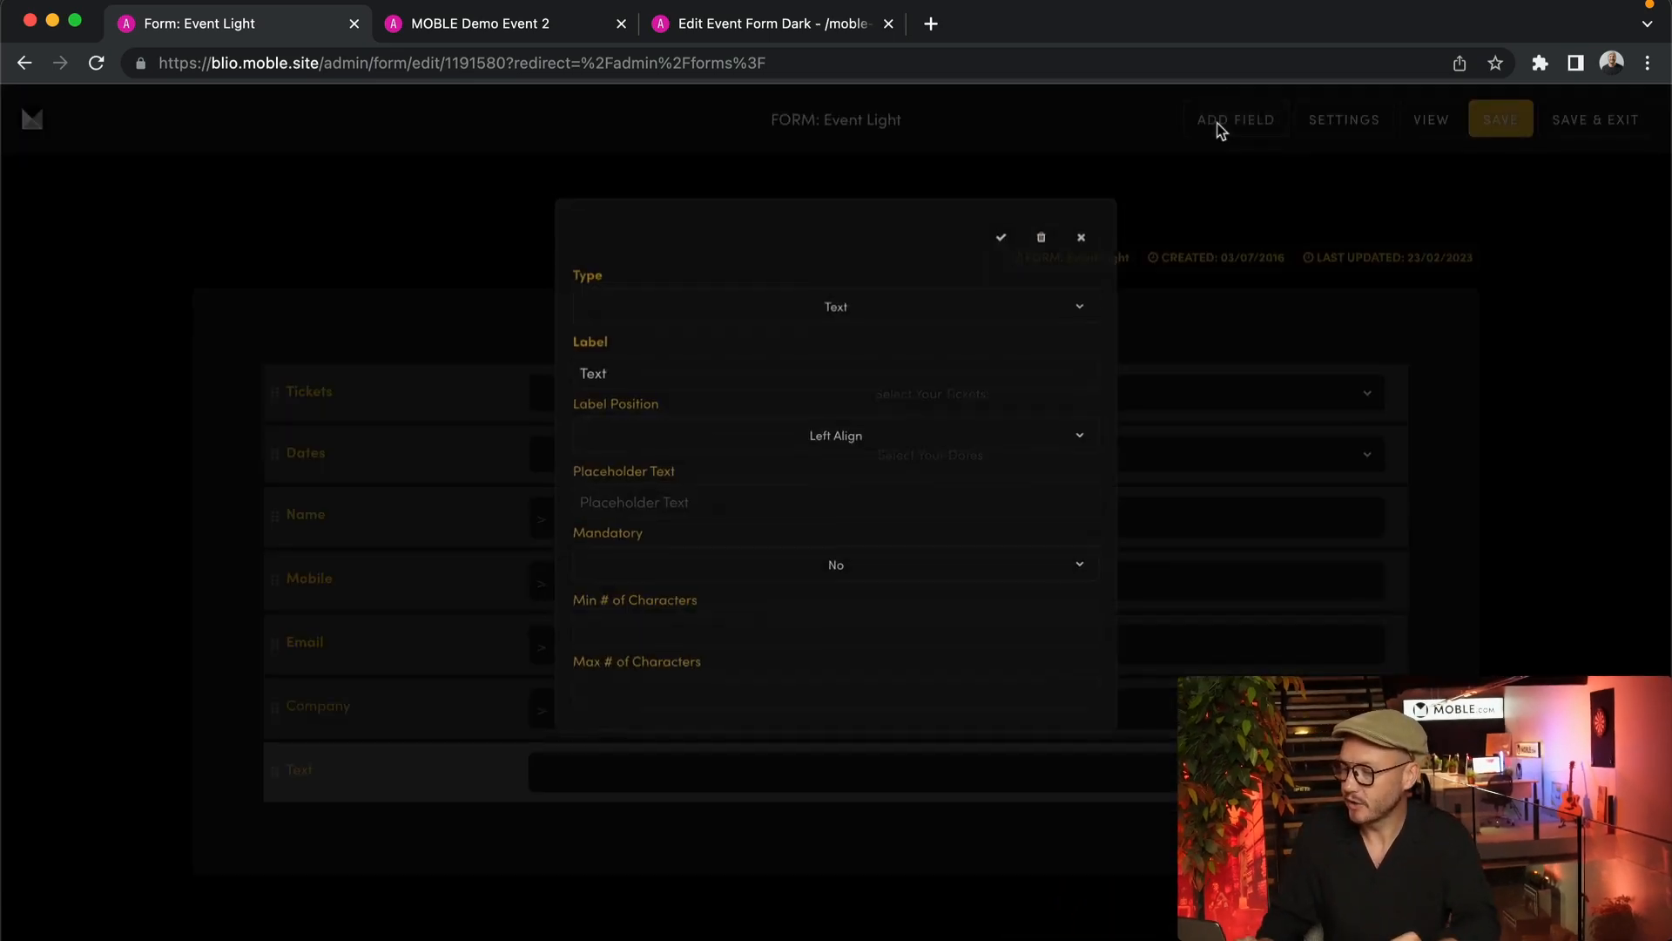
click(859, 292)
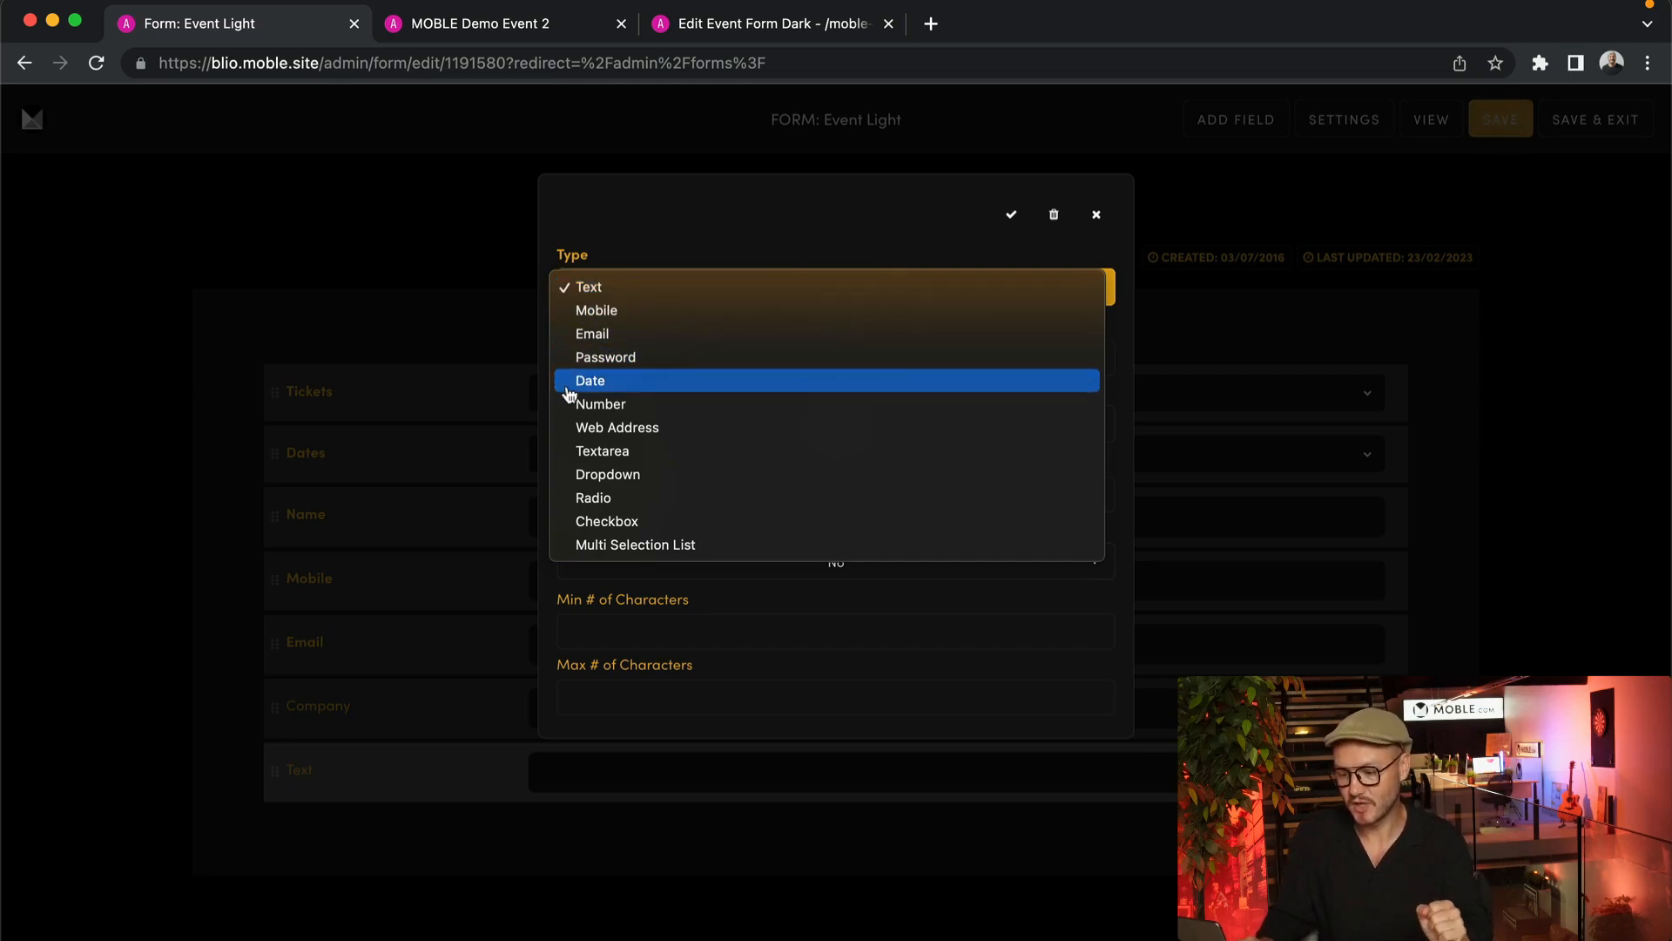
click(639, 429)
drag(669, 362, 549, 370)
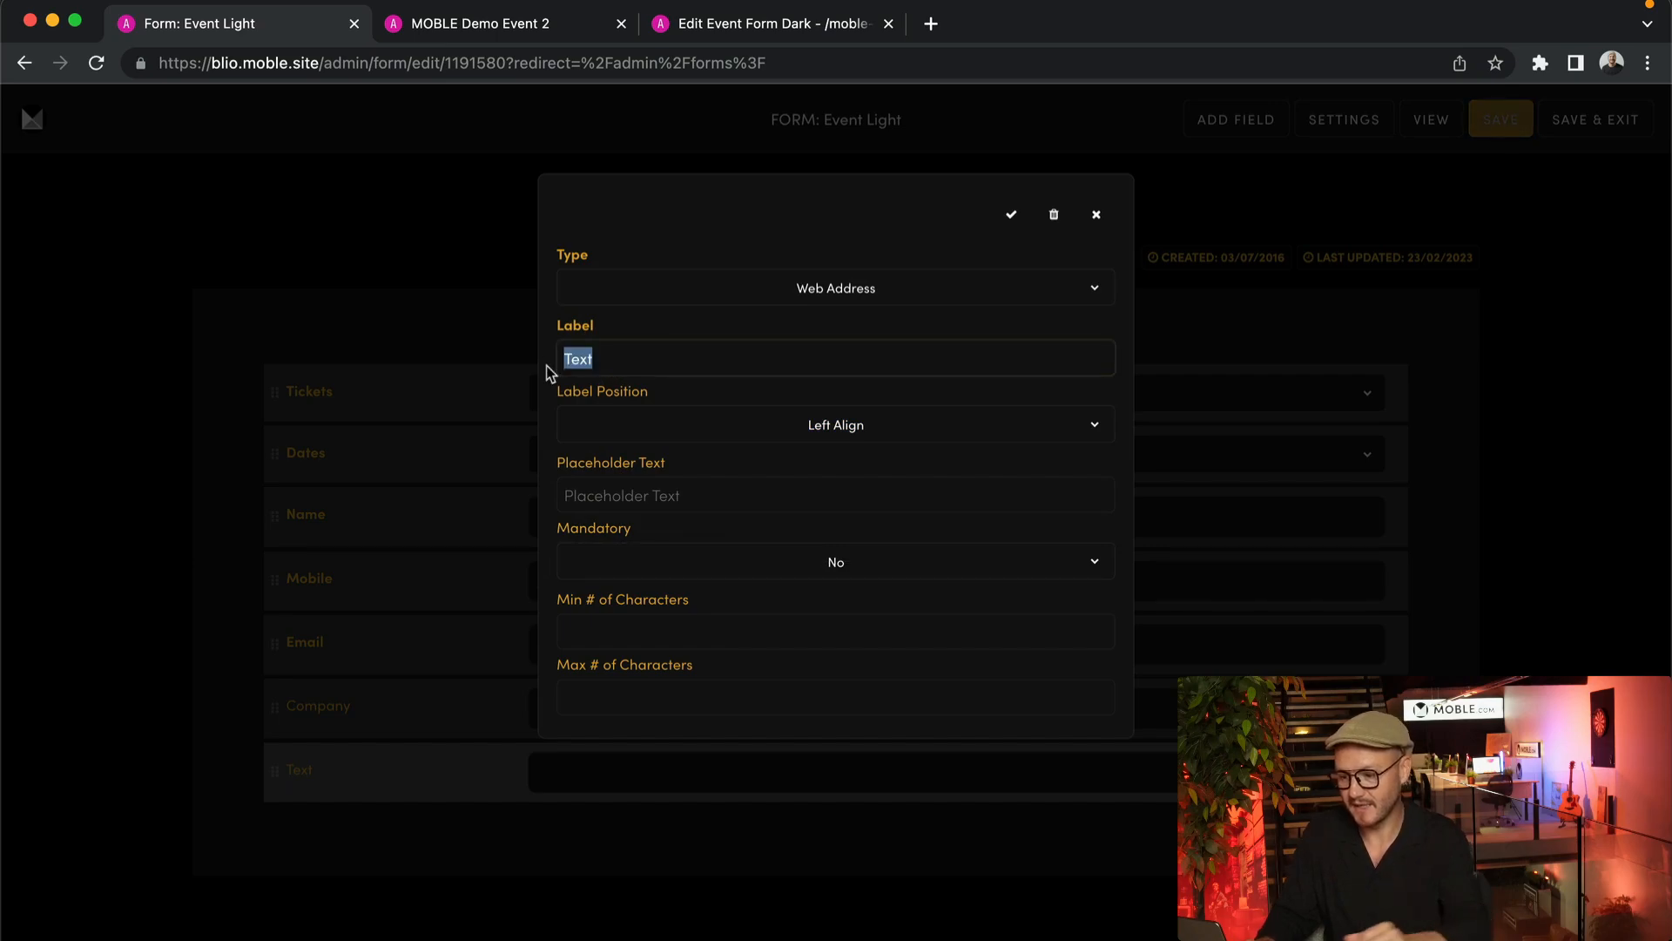
text(Website)
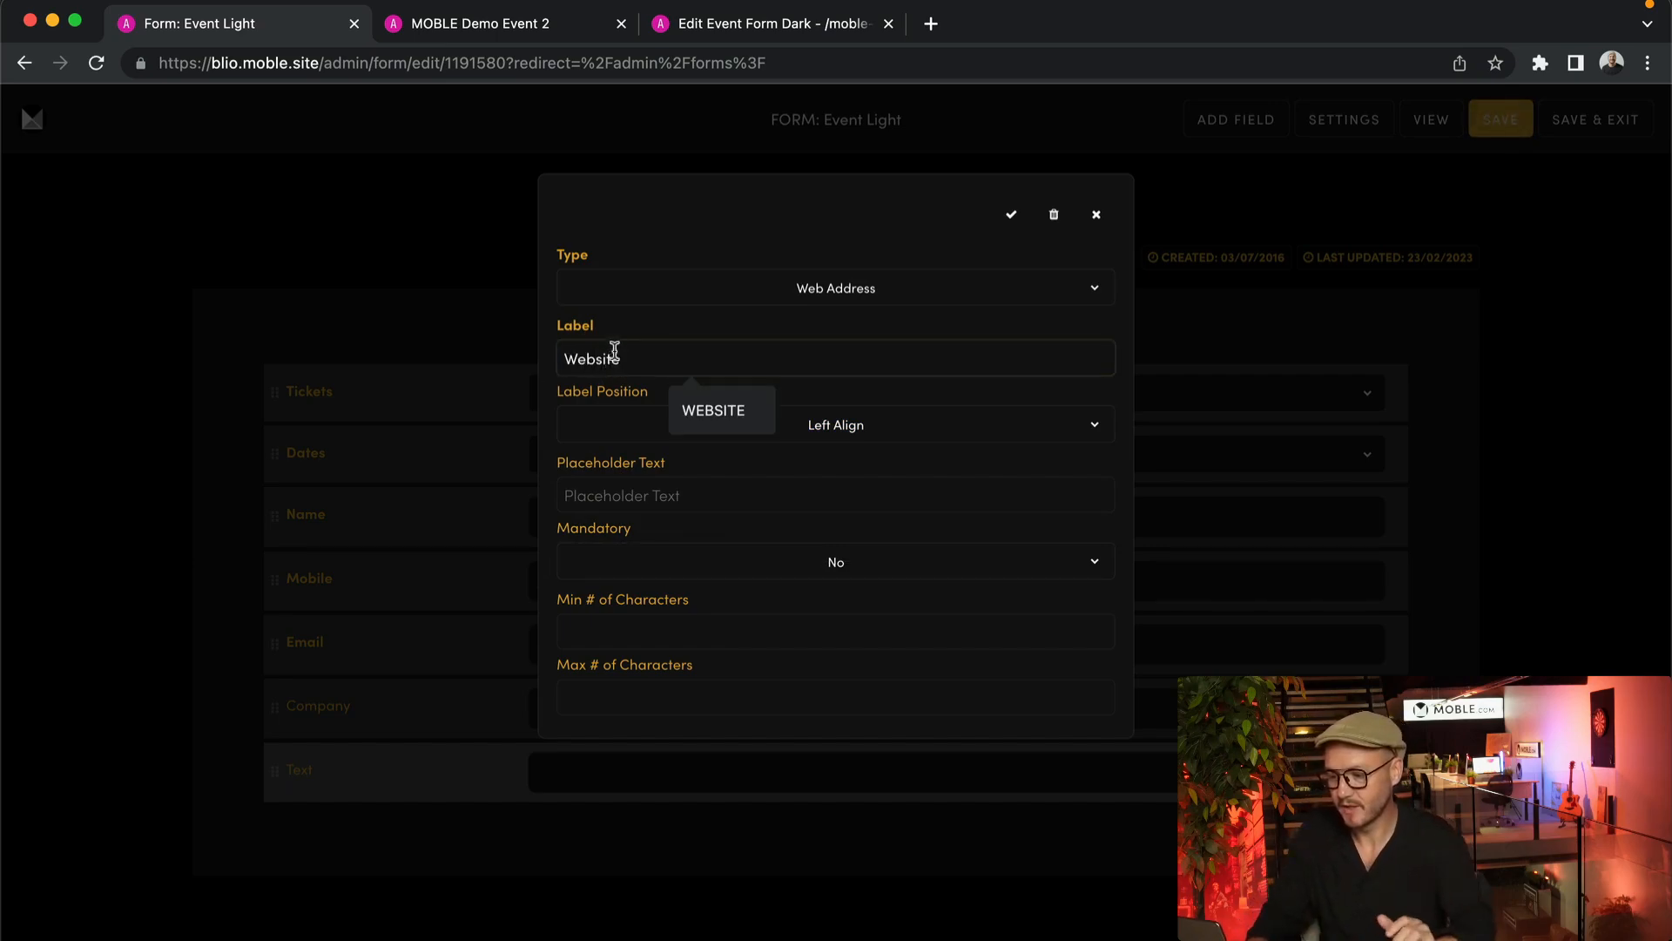
click(661, 230)
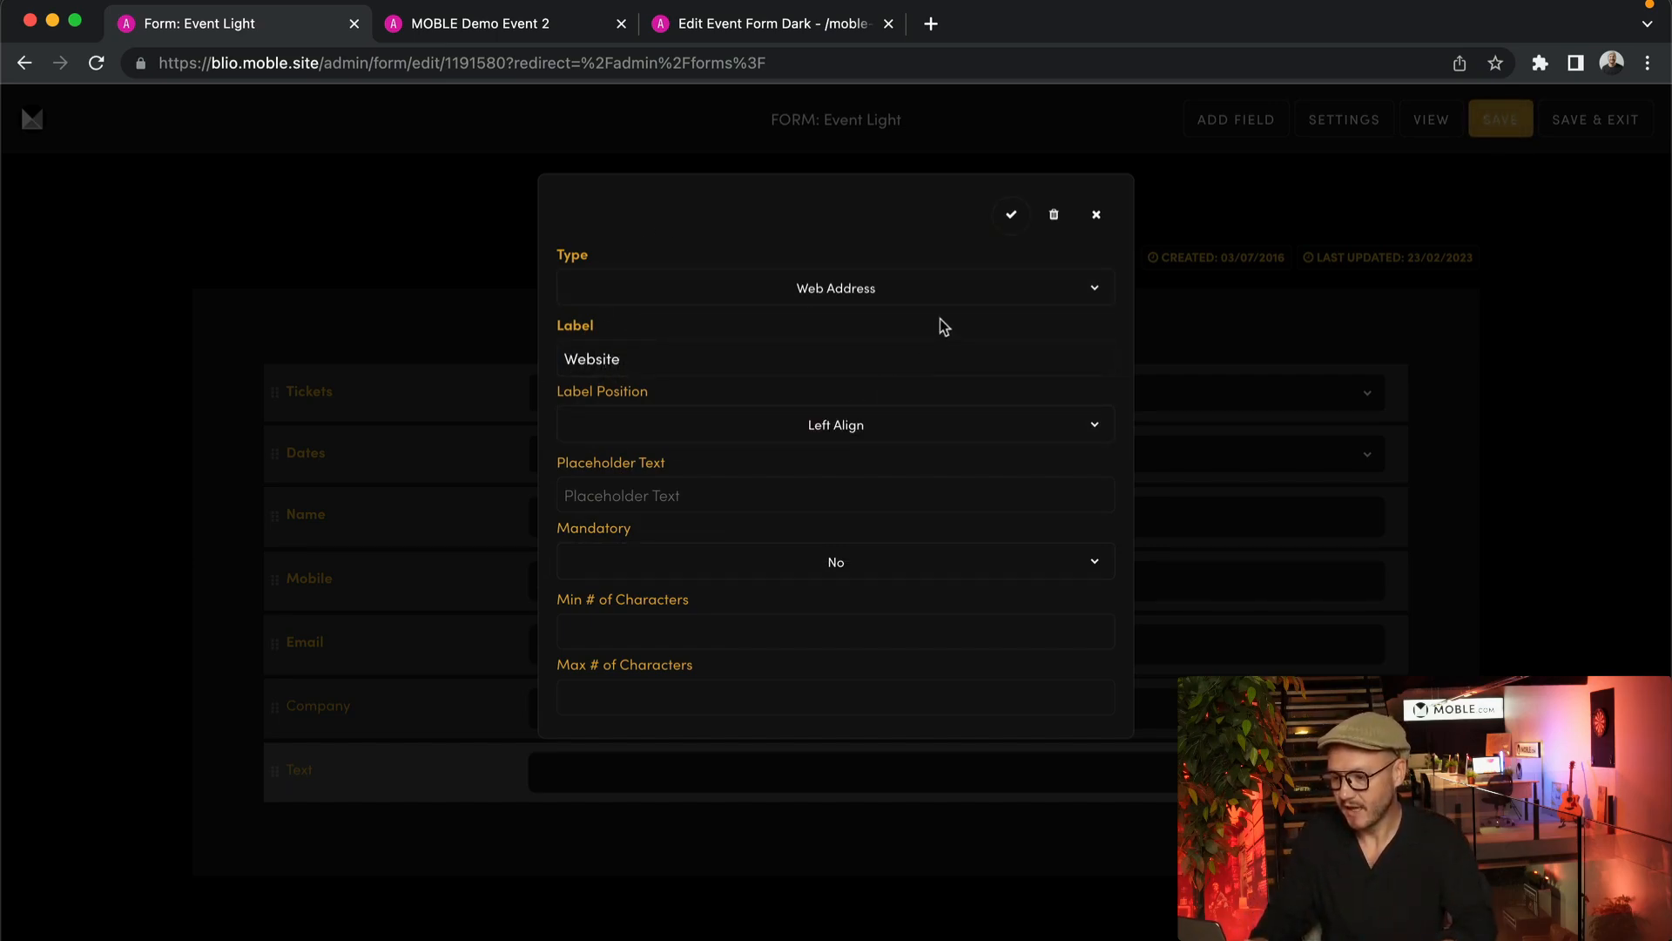
click(810, 558)
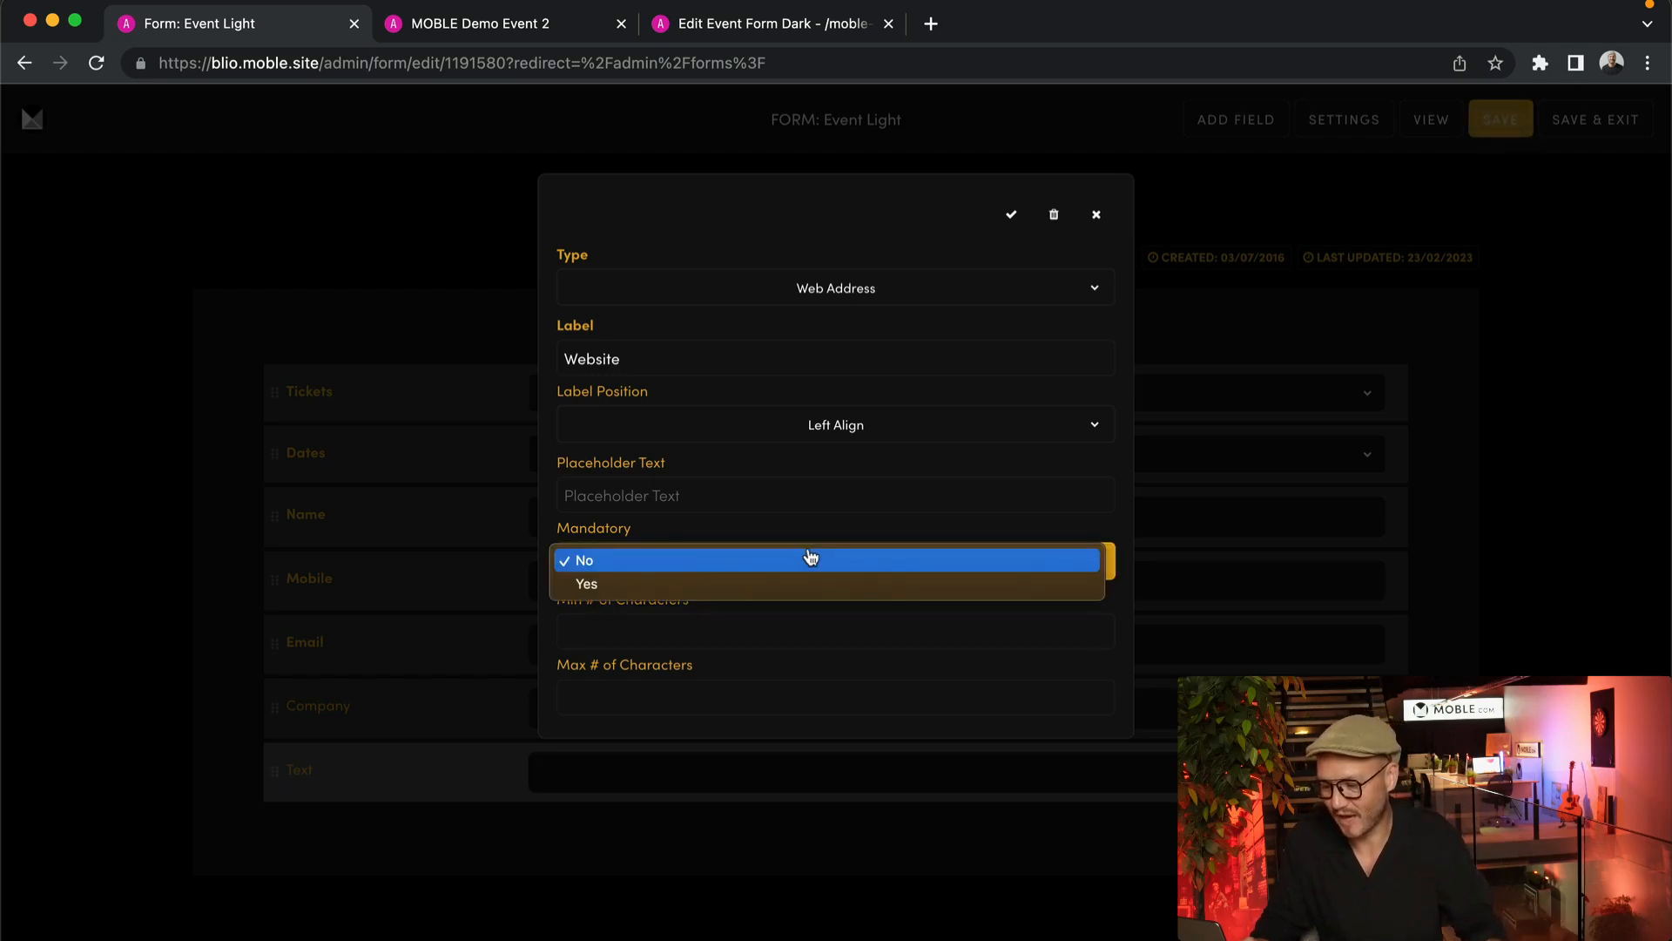
click(685, 559)
click(1010, 214)
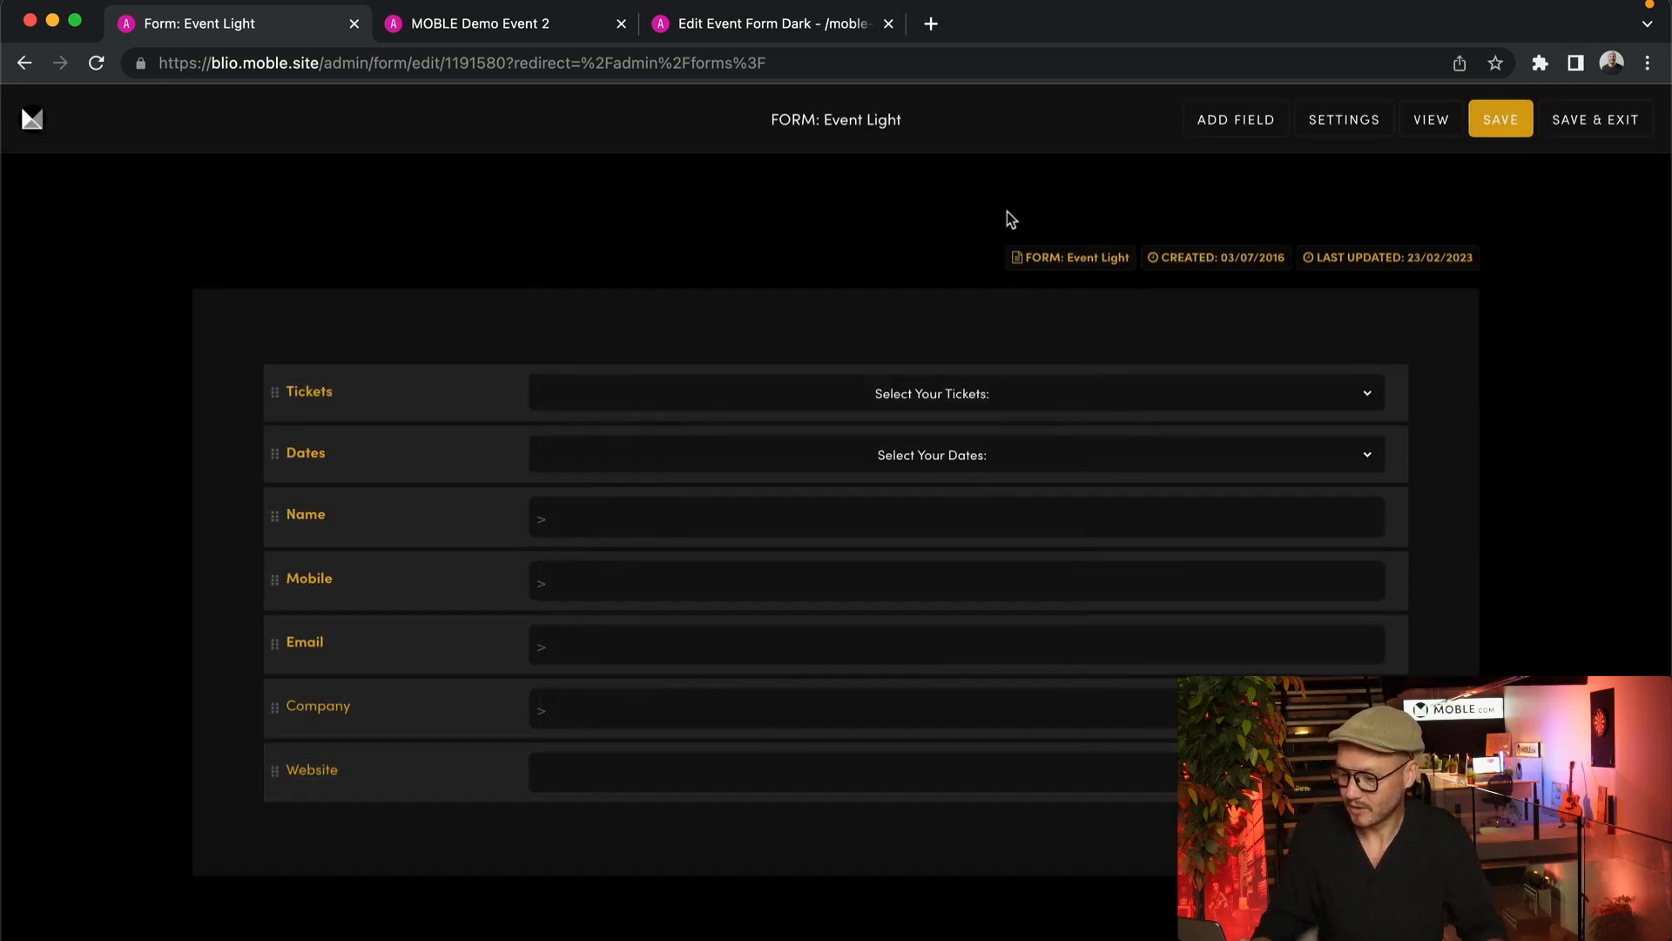
Move the Website field directly above the Email field and delete it from the form
drag(277, 768, 271, 651)
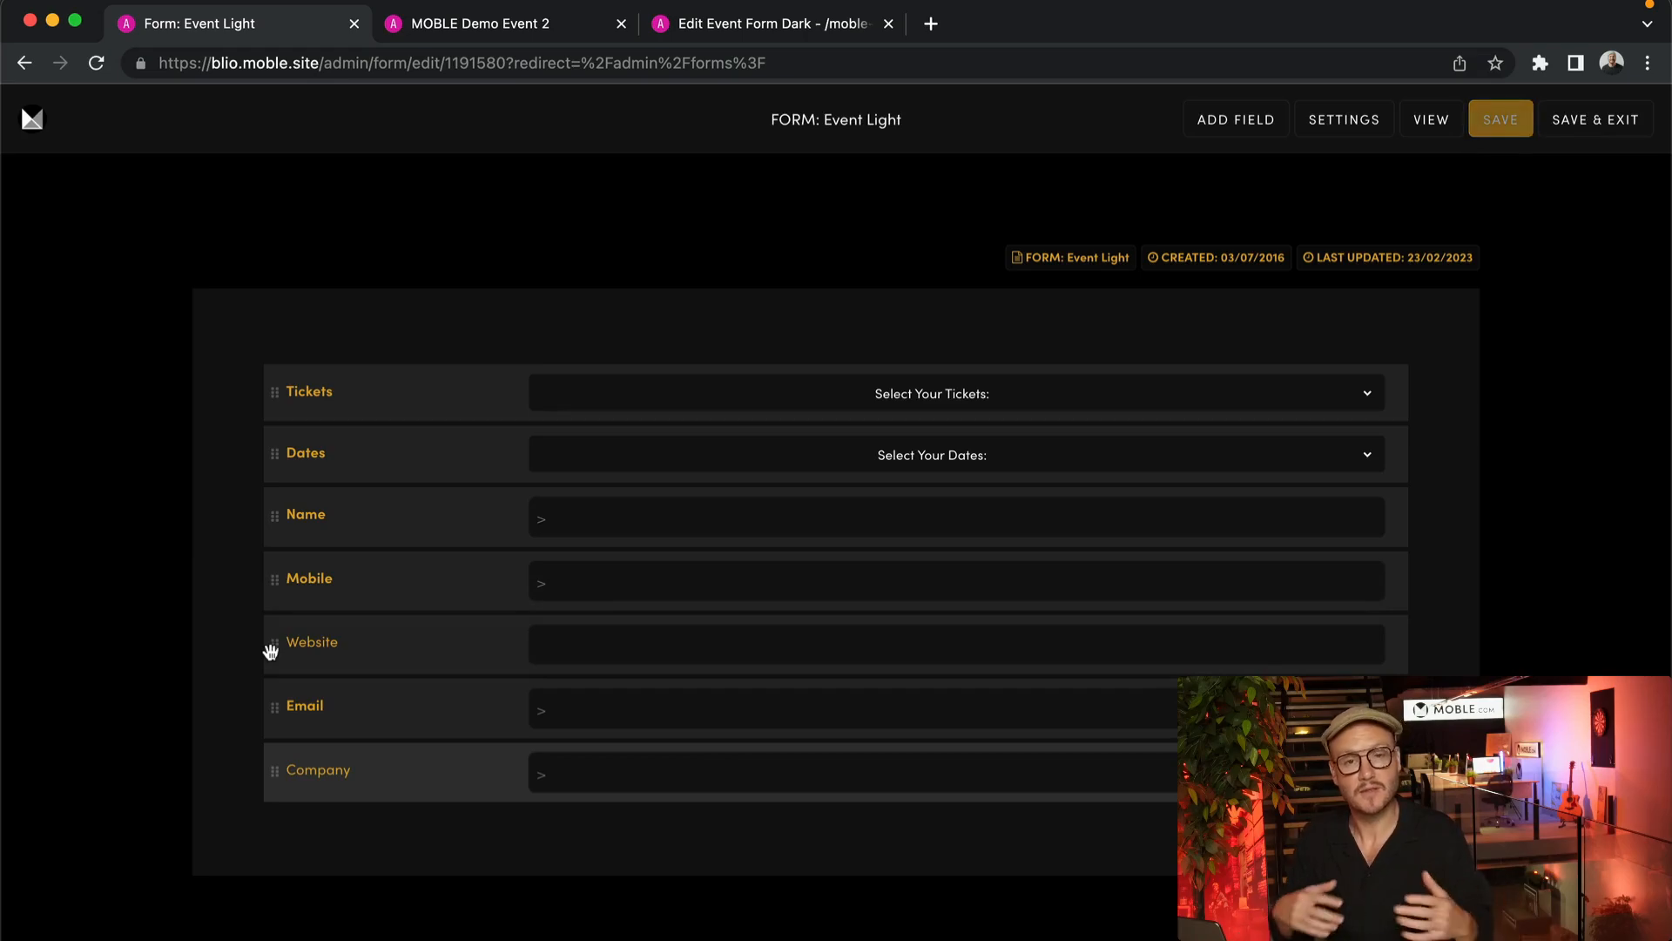
click(429, 649)
click(1054, 212)
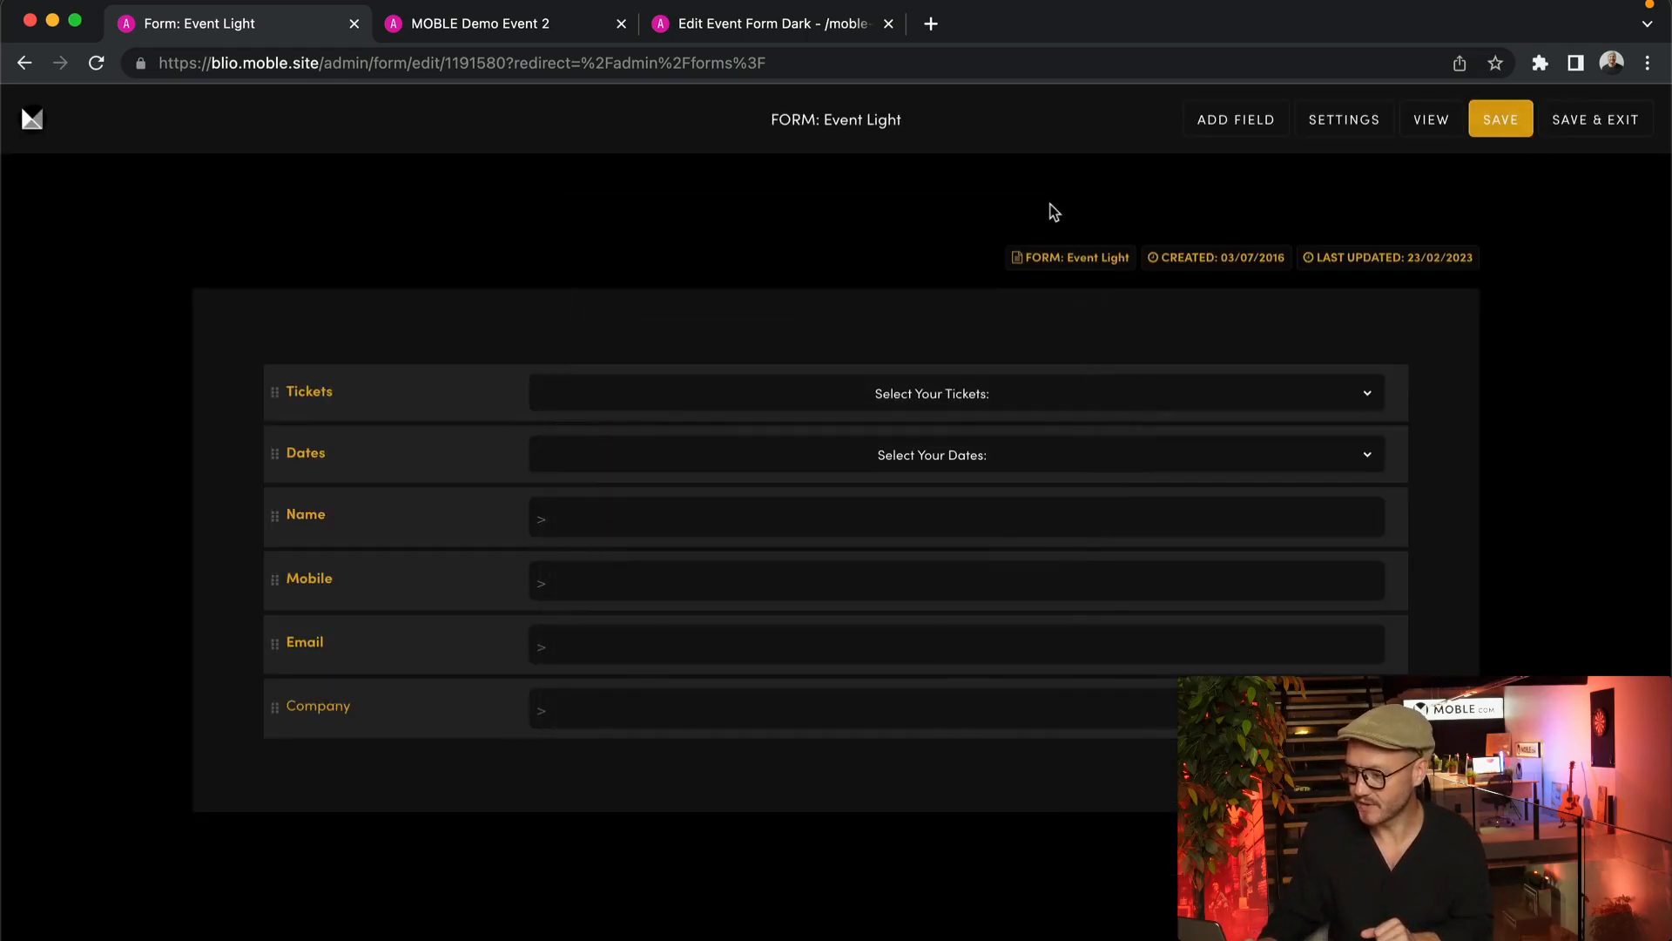
Add a new field of type Textarea to the form
click(1237, 120)
click(849, 289)
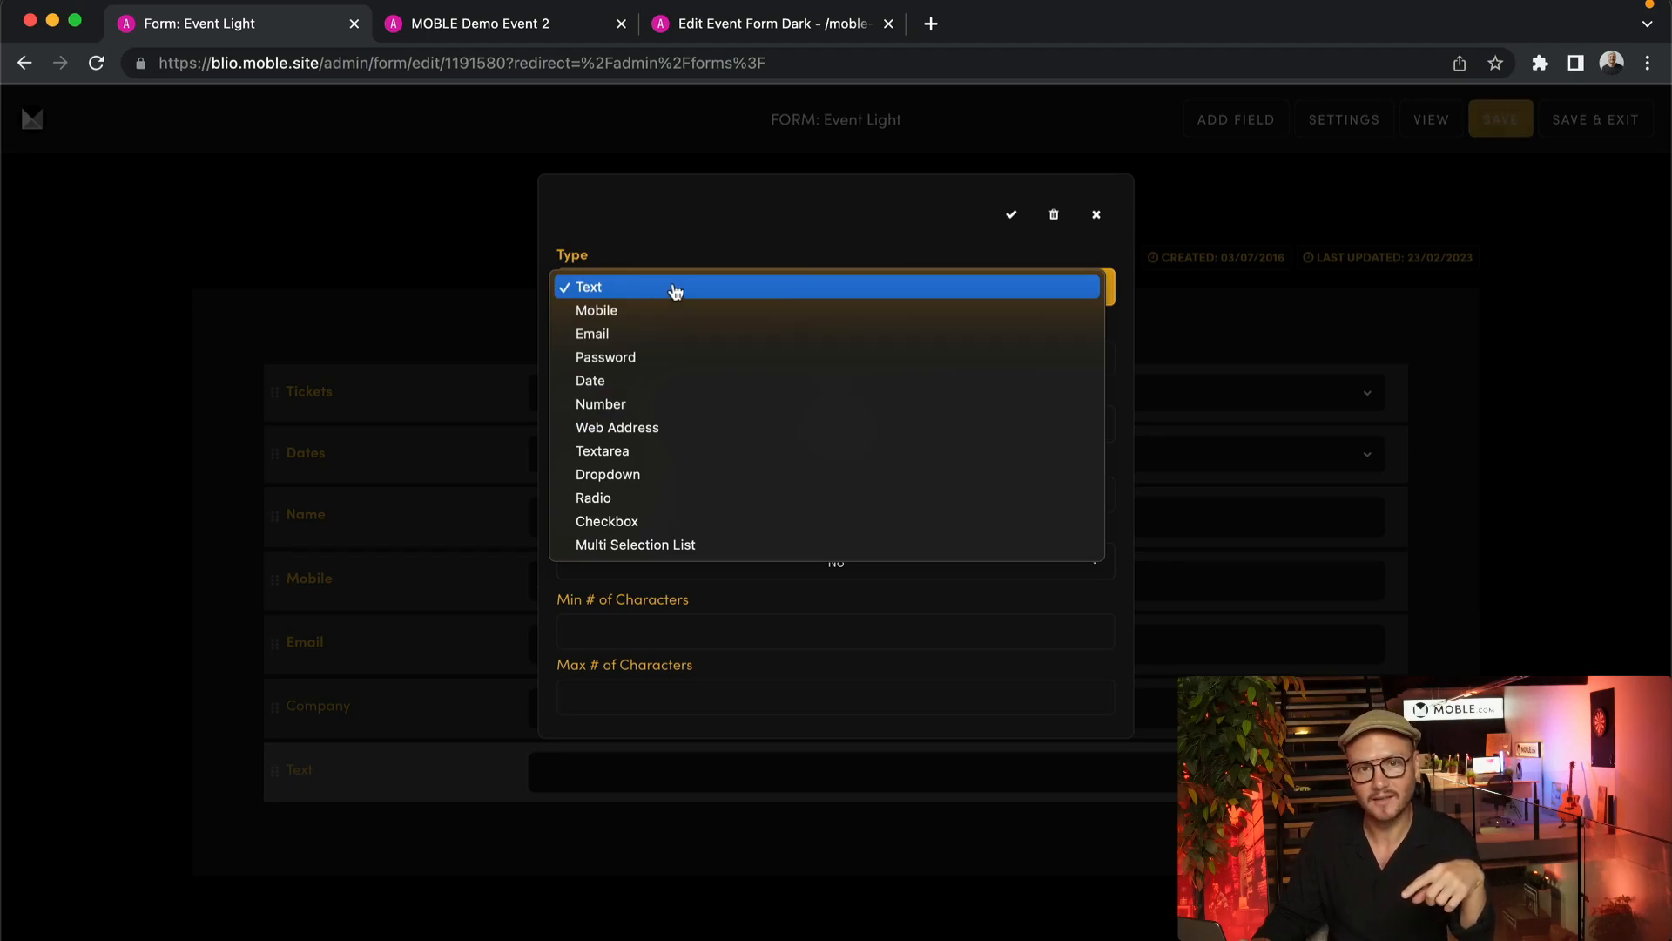
click(614, 450)
click(1013, 216)
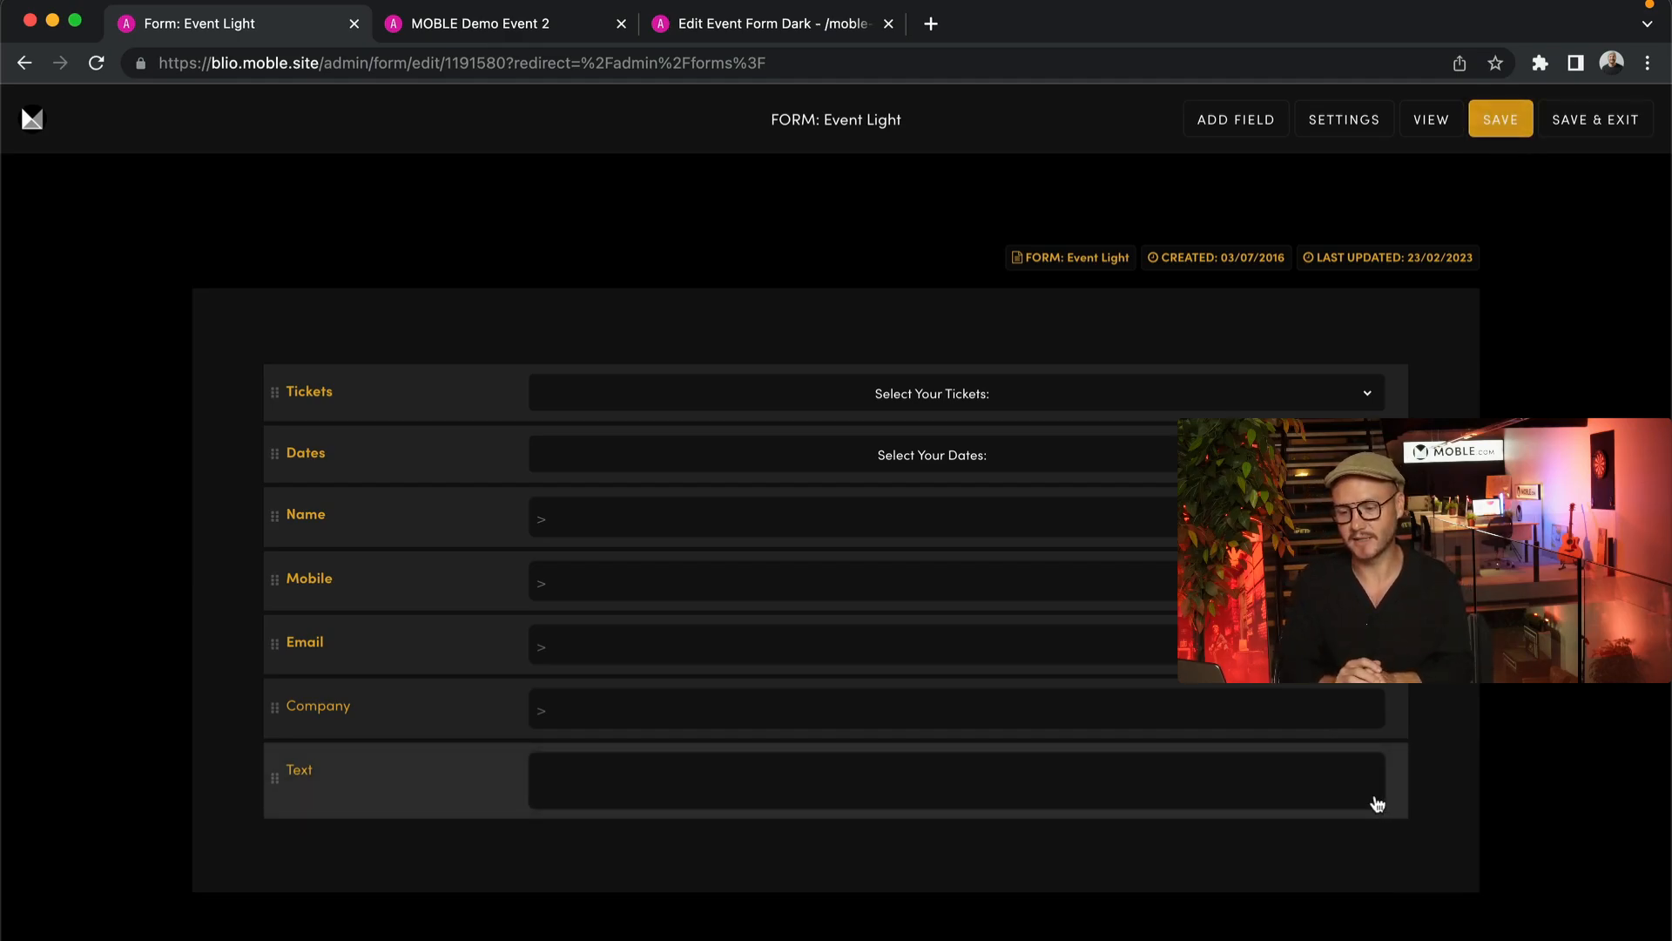
Set the label of the new Textarea field to "Enquiry" and apply the change
click(301, 771)
drag(657, 351, 511, 362)
text(En)
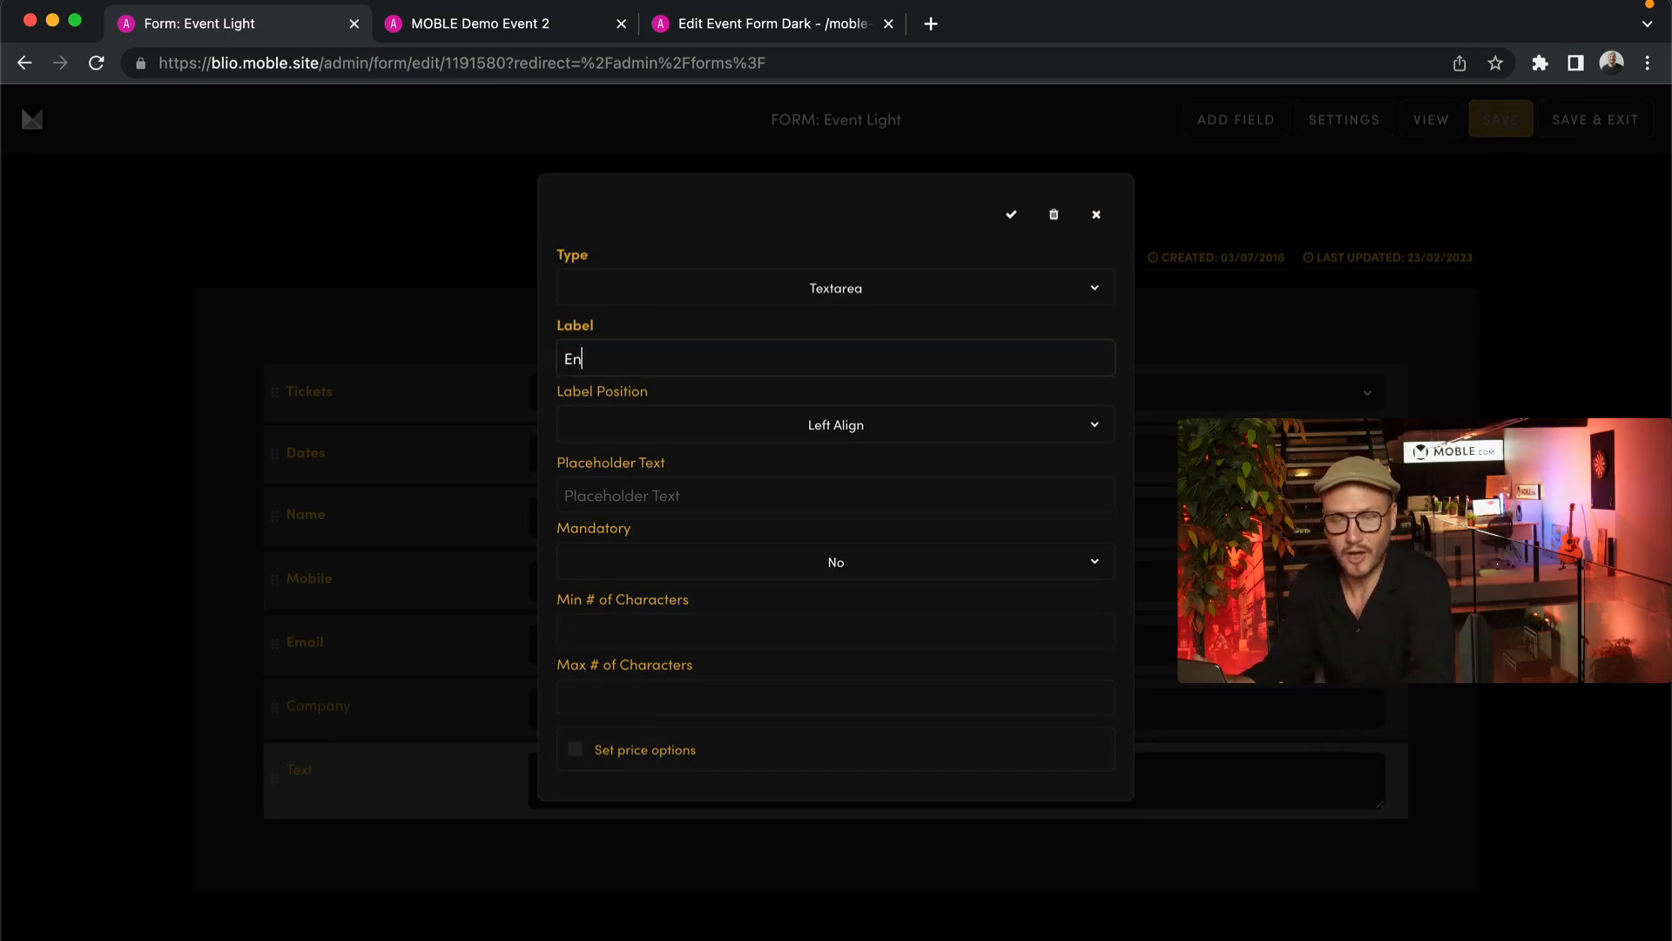
text(quiry)
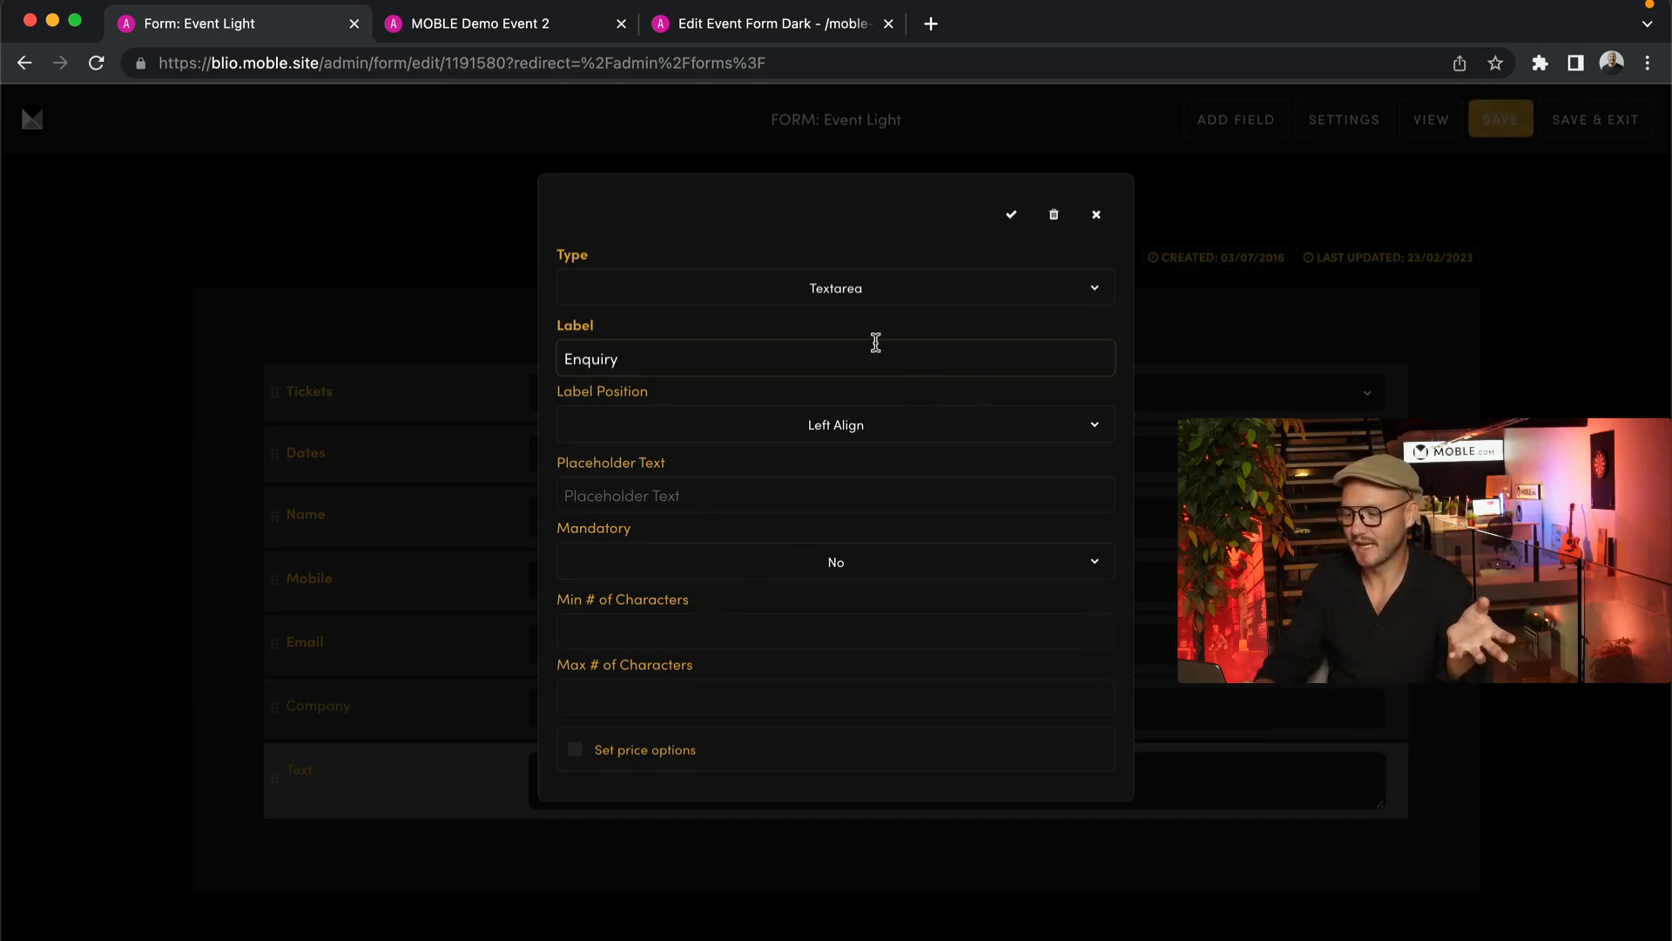
click(1011, 214)
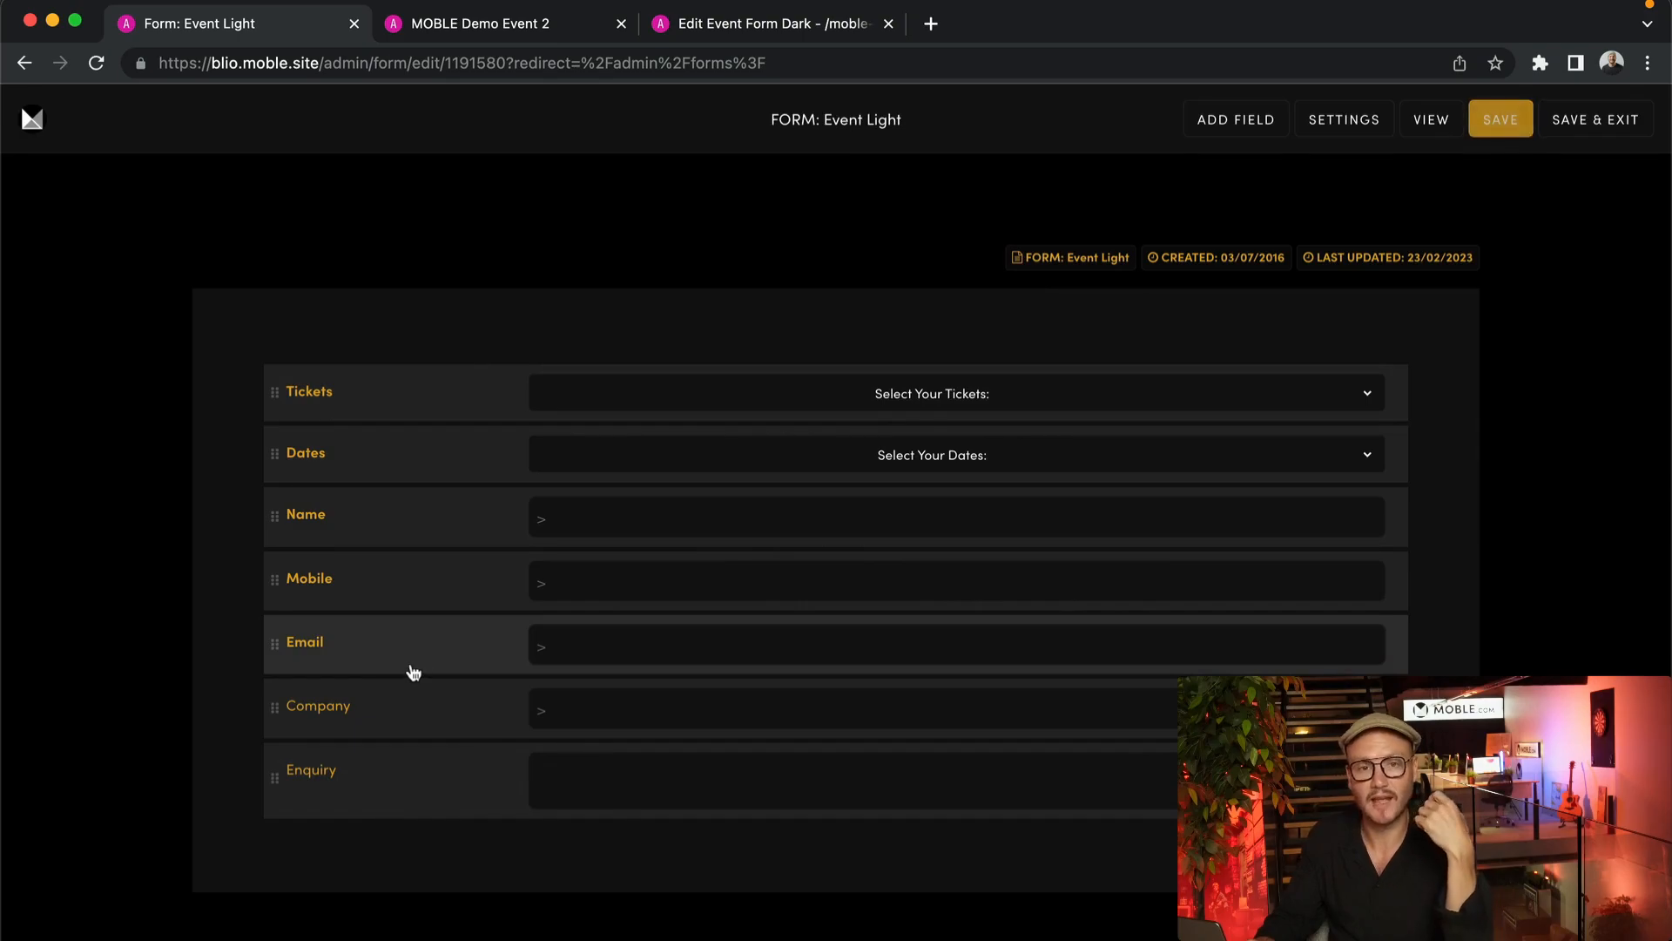
Open the Enquiry field's settings and examine the available field types, keeping Textarea
click(447, 770)
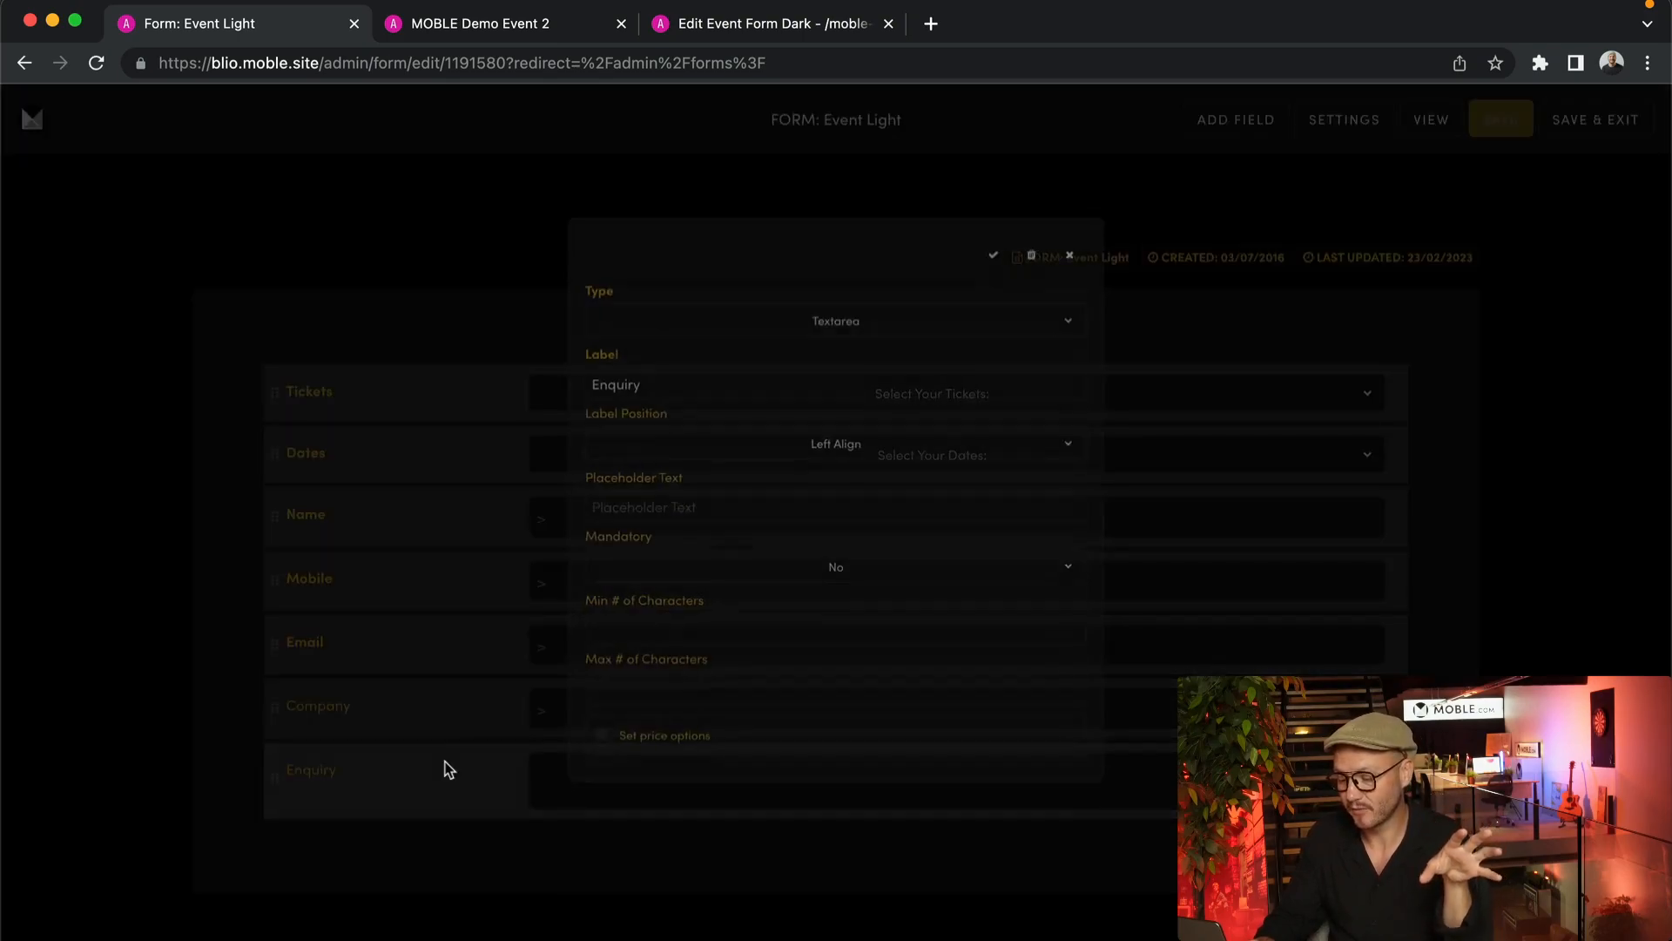
click(906, 299)
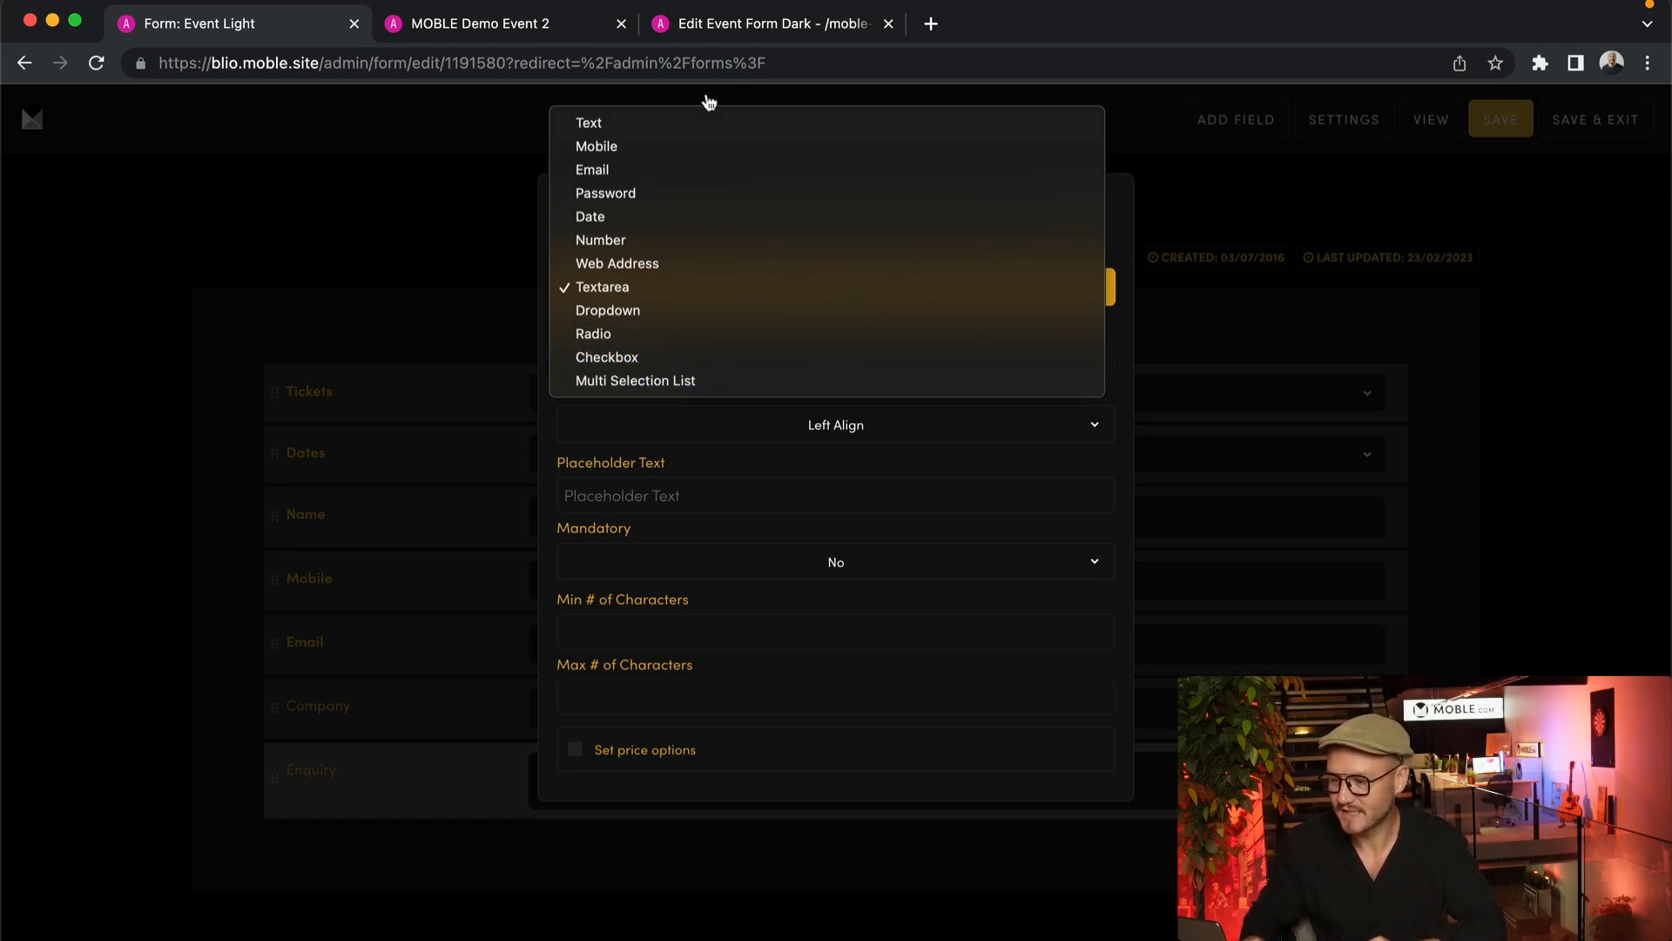
click(540, 29)
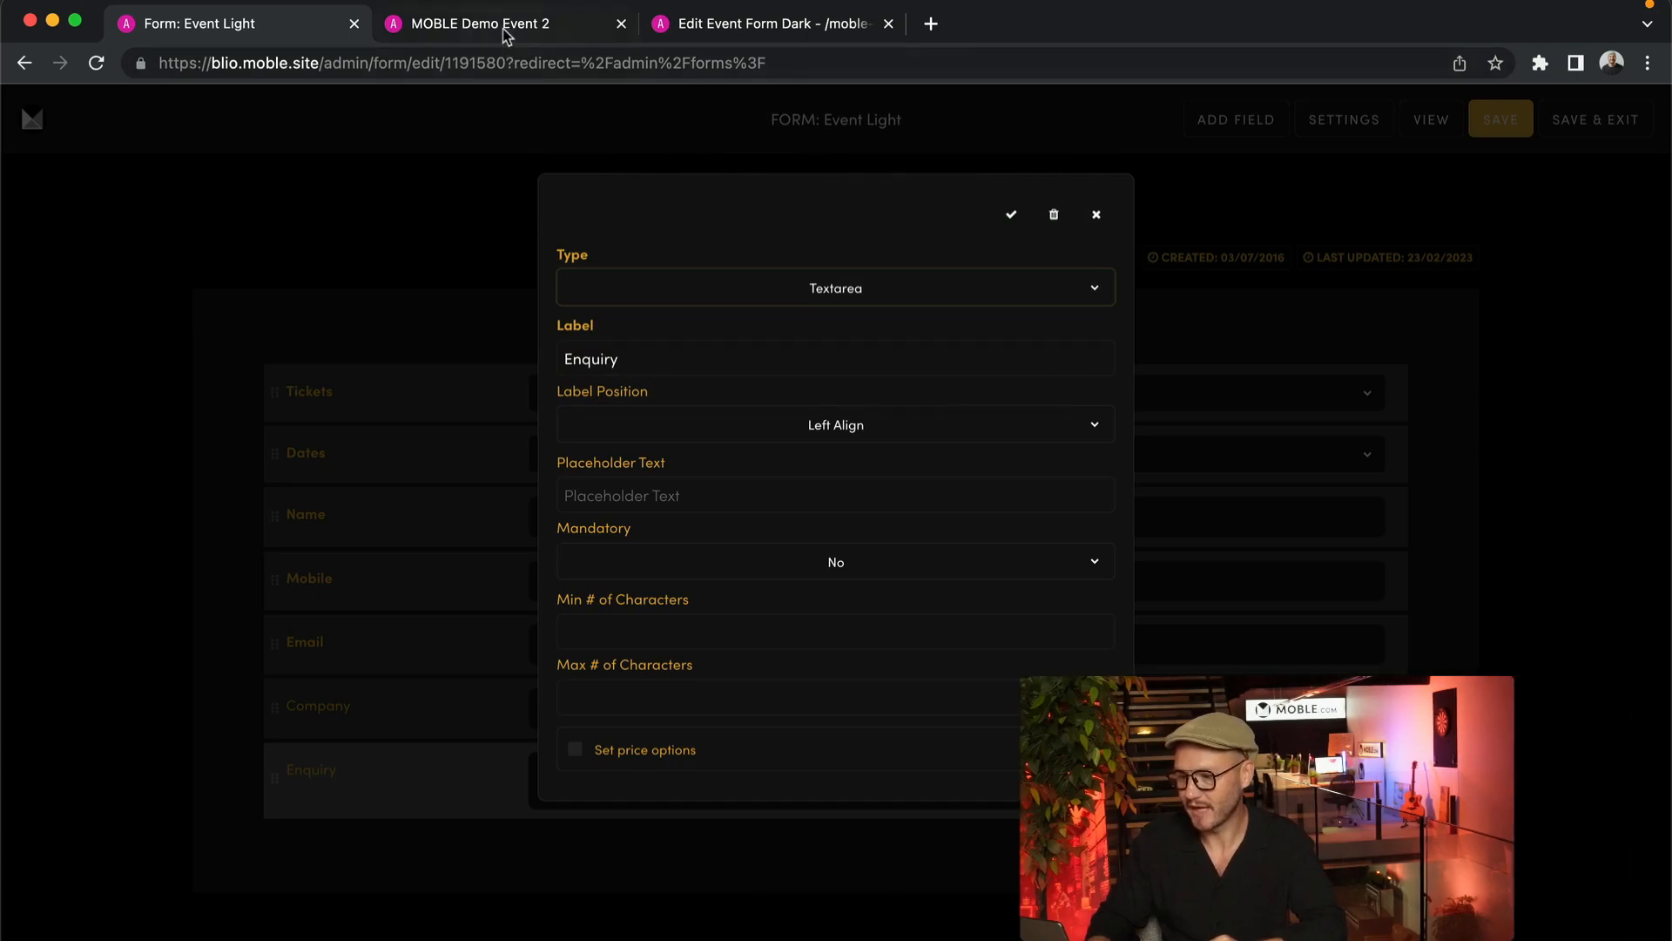
Try the ticket options in the Tickets multi-selection list on the MOBLE Demo Event 2 page and return to the form editor
click(503, 29)
click(1415, 544)
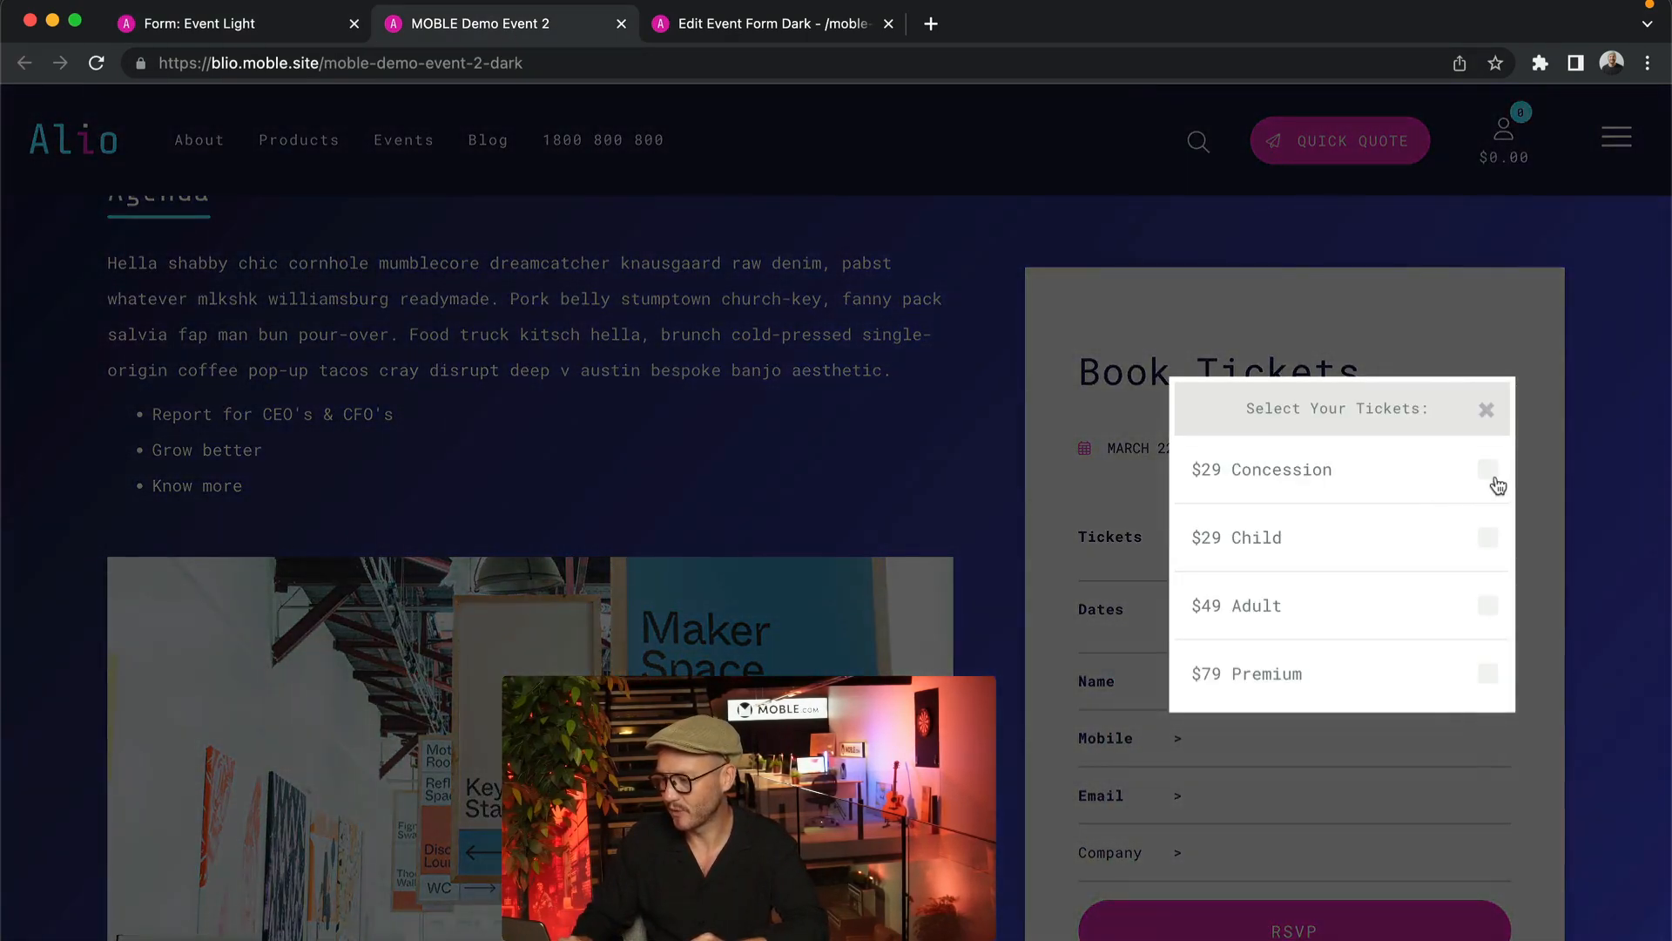
click(1489, 474)
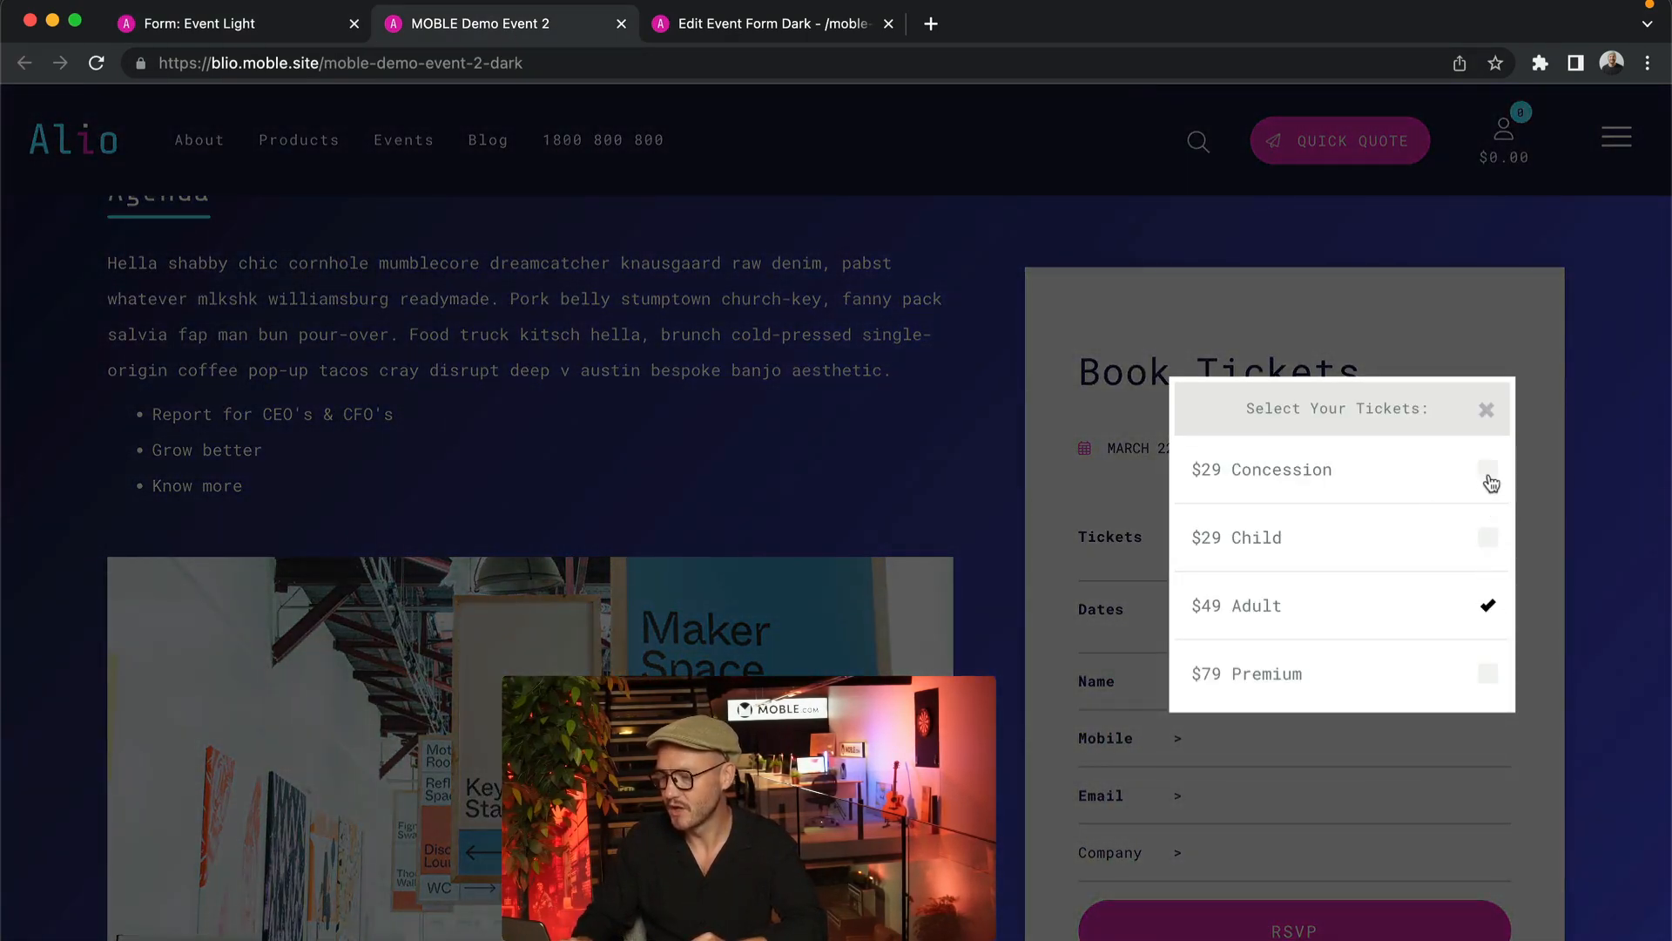
click(1487, 410)
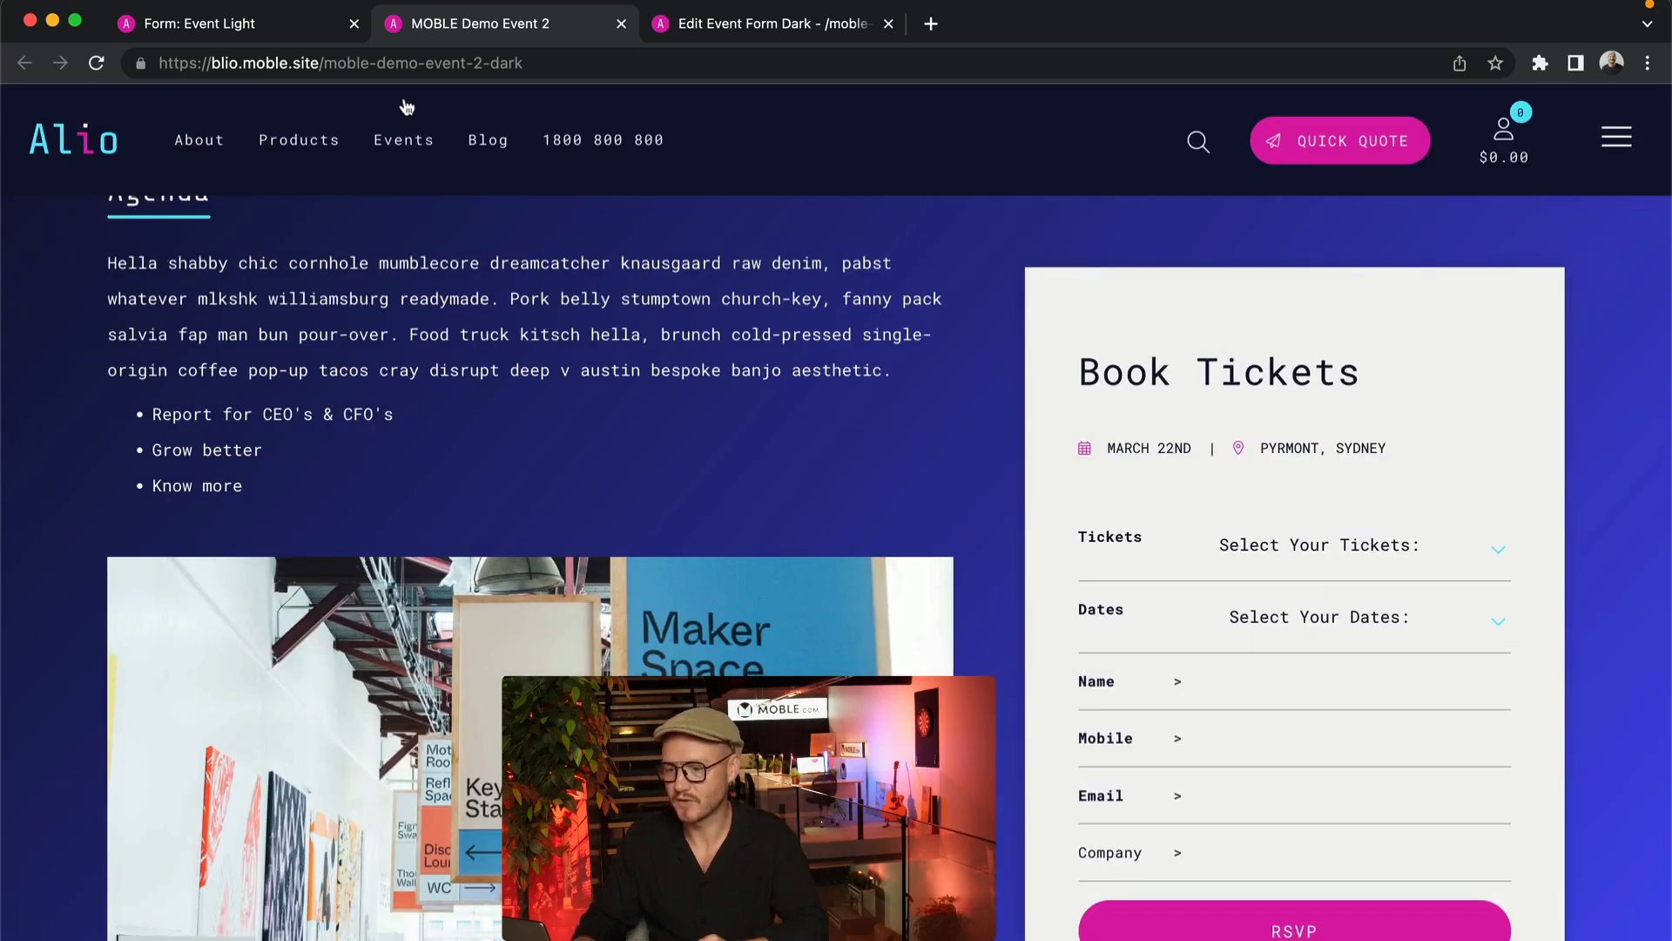
click(287, 25)
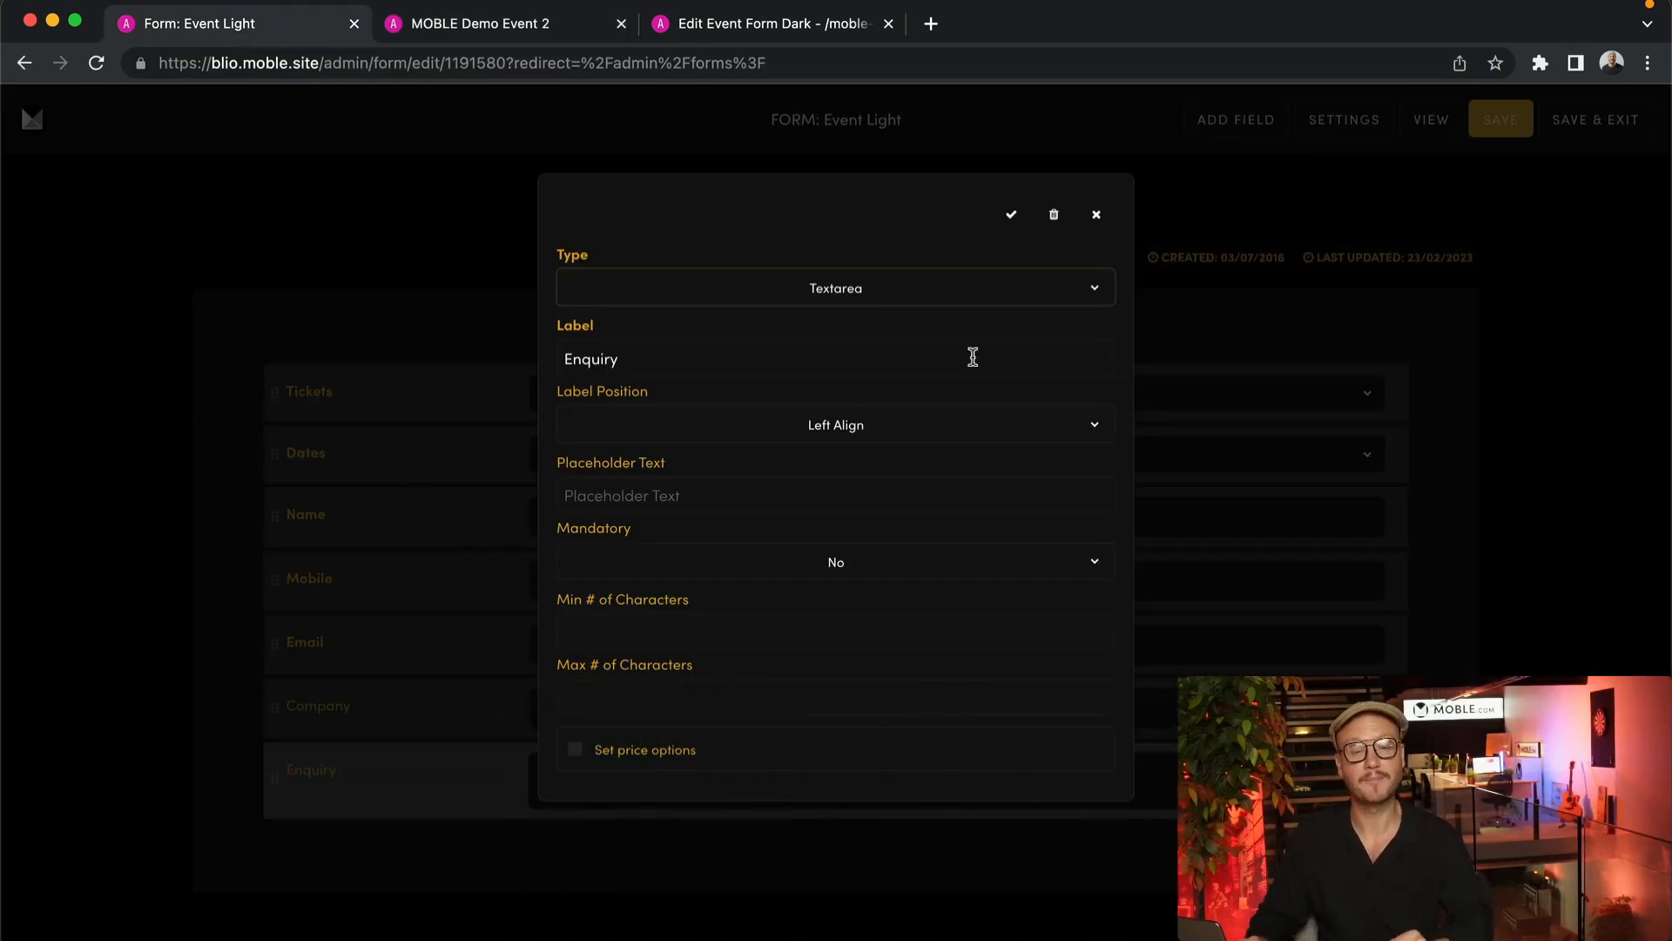